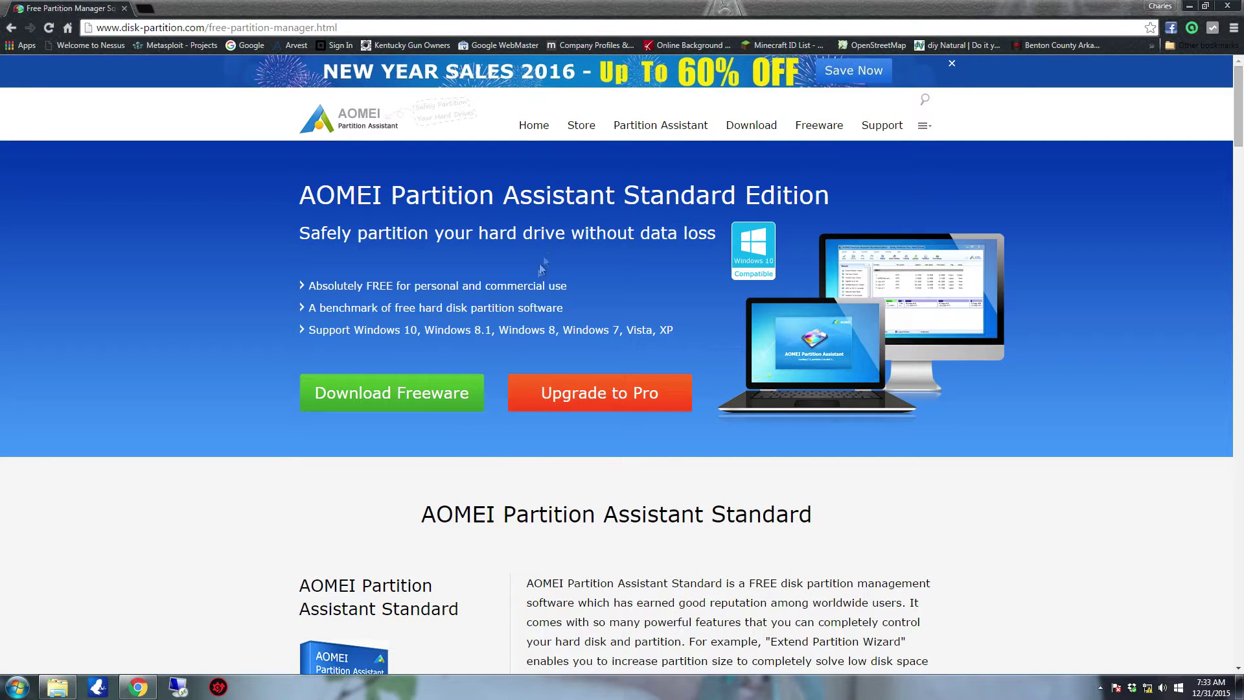
# - Download the AOMEI Partition Assistant Standard freeware installer through Download.com and save PAssist_Std.exe to the Downloads folder
pyautogui.click(415, 396)
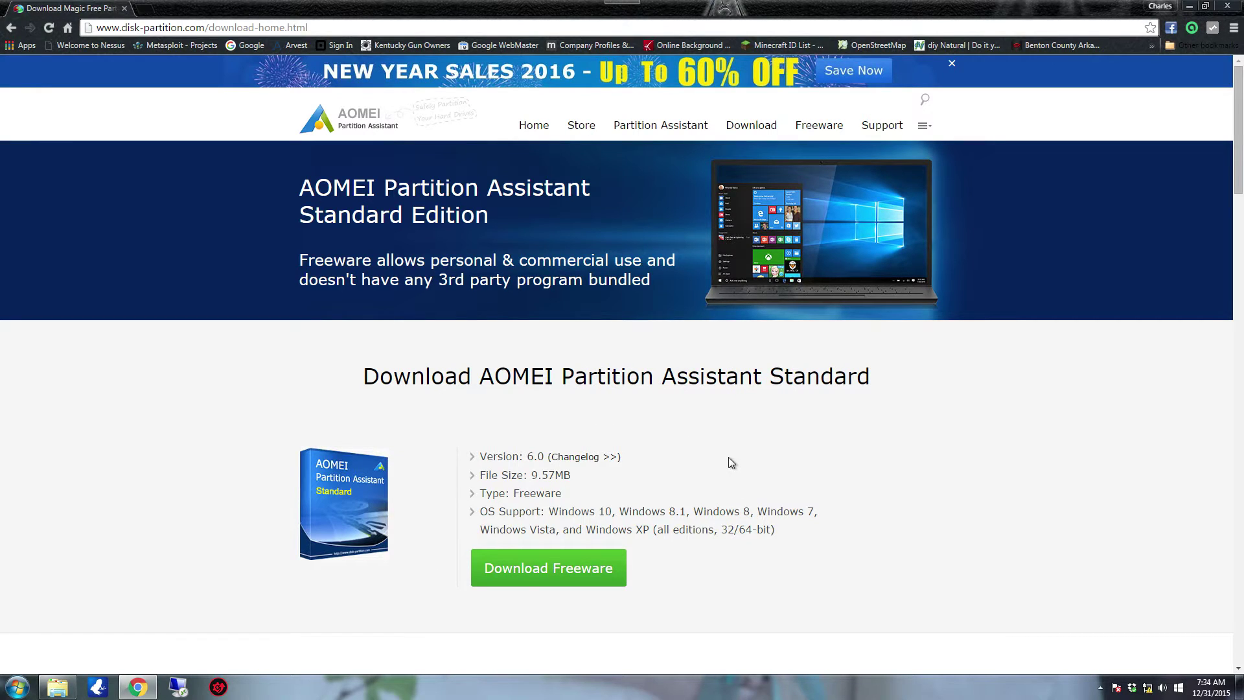
pyautogui.click(578, 575)
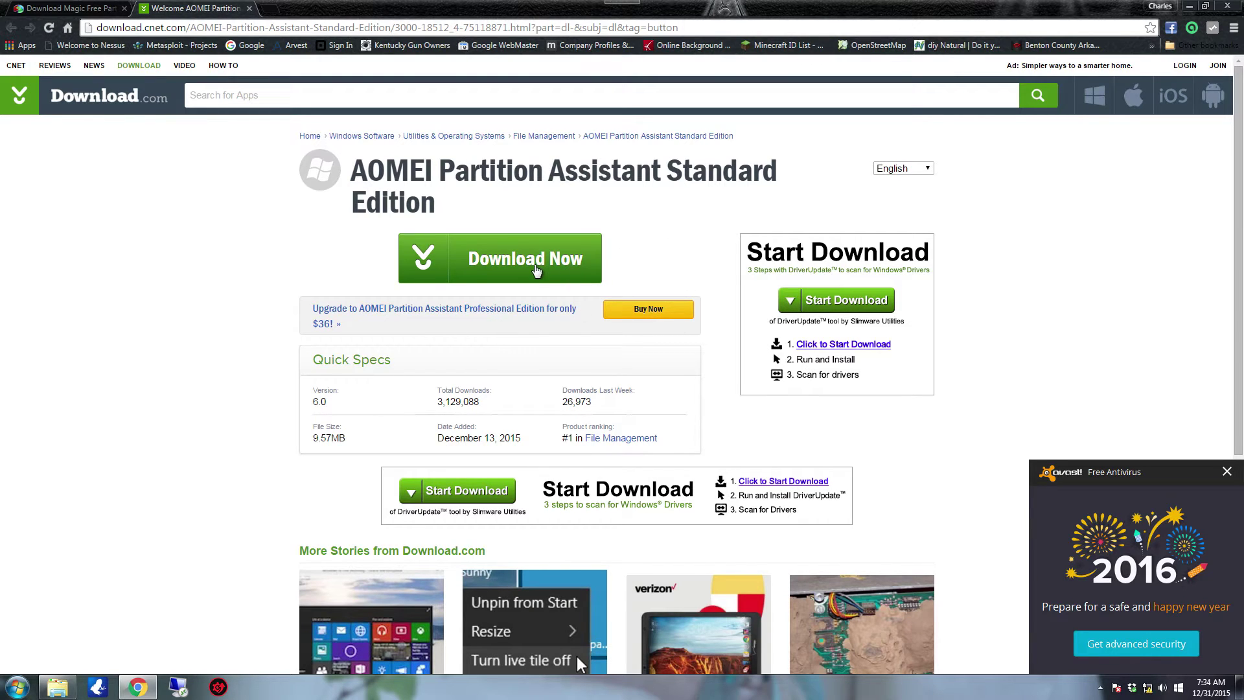
pyautogui.click(533, 270)
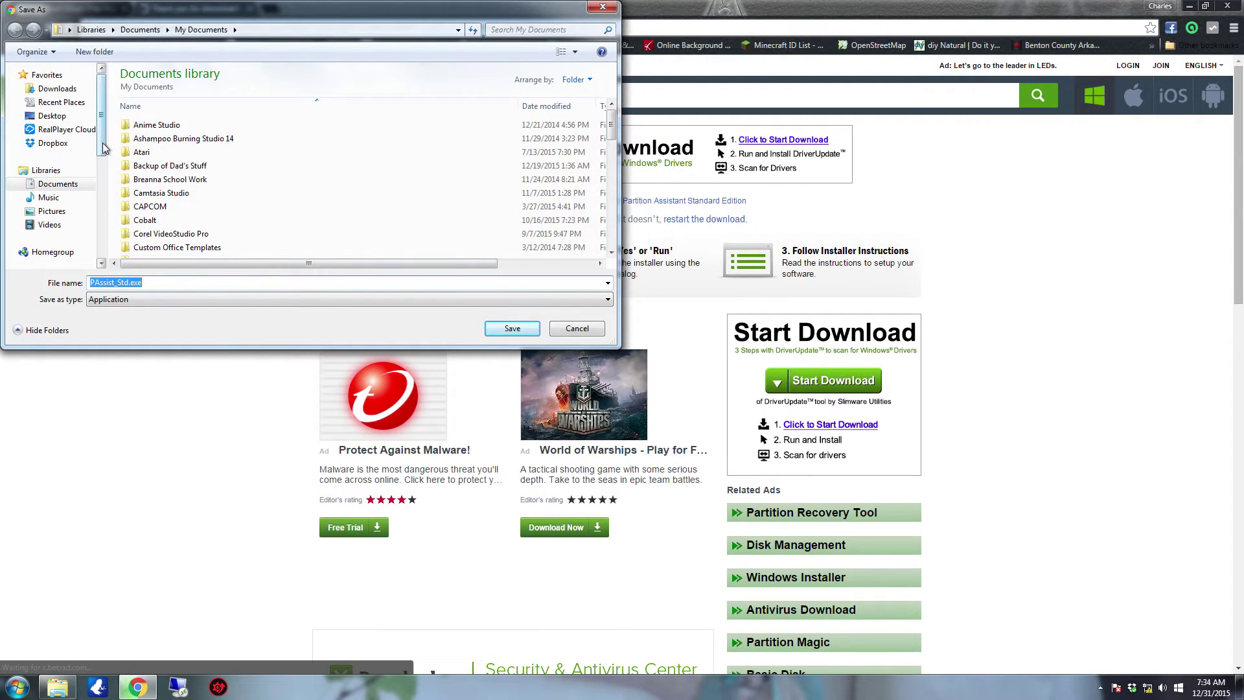
pyautogui.click(68, 89)
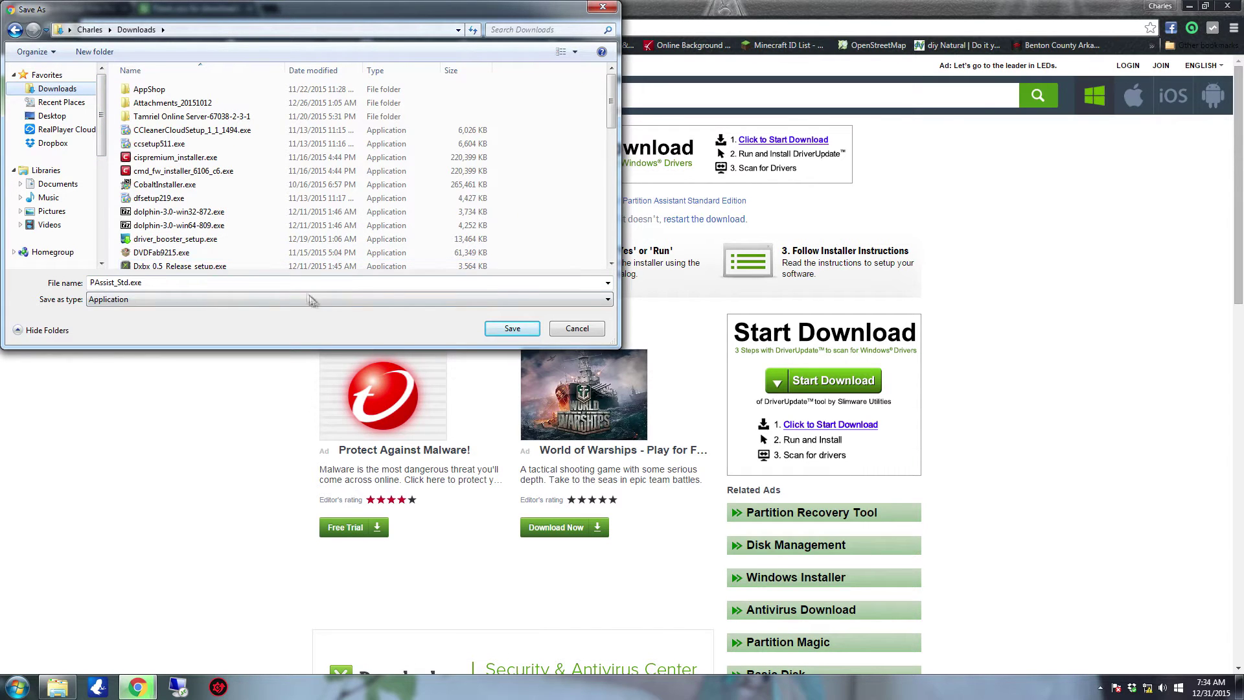
pyautogui.click(175, 283)
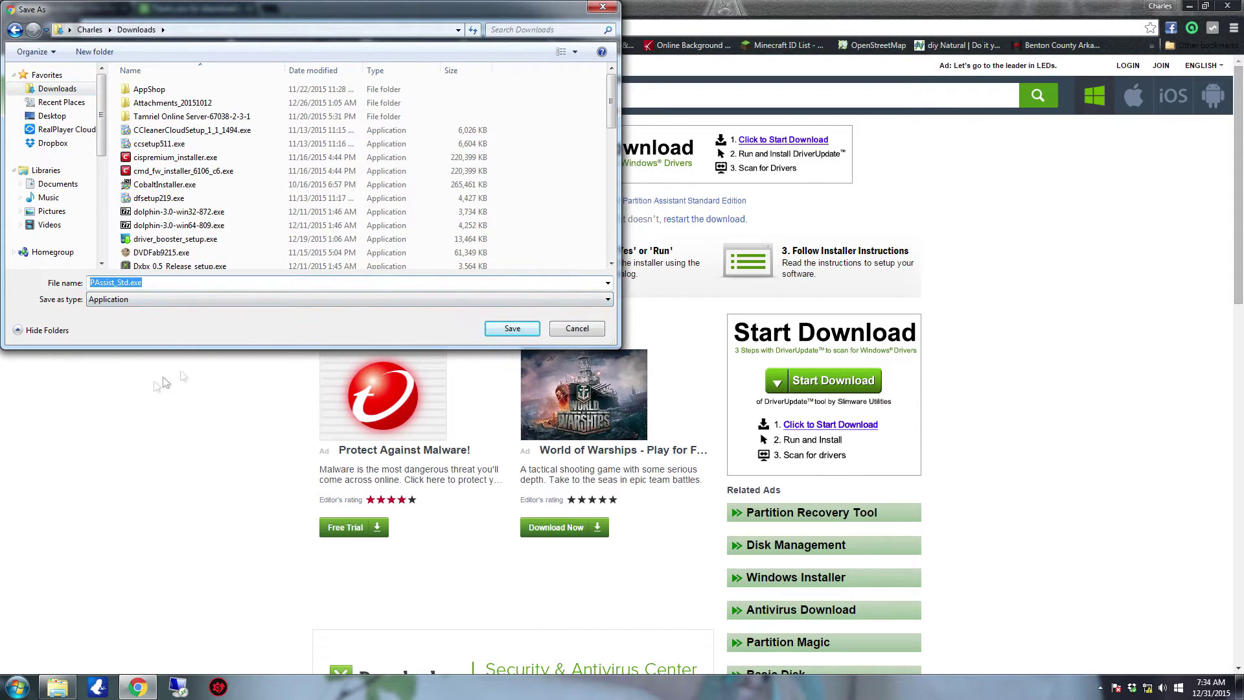
pyautogui.click(519, 331)
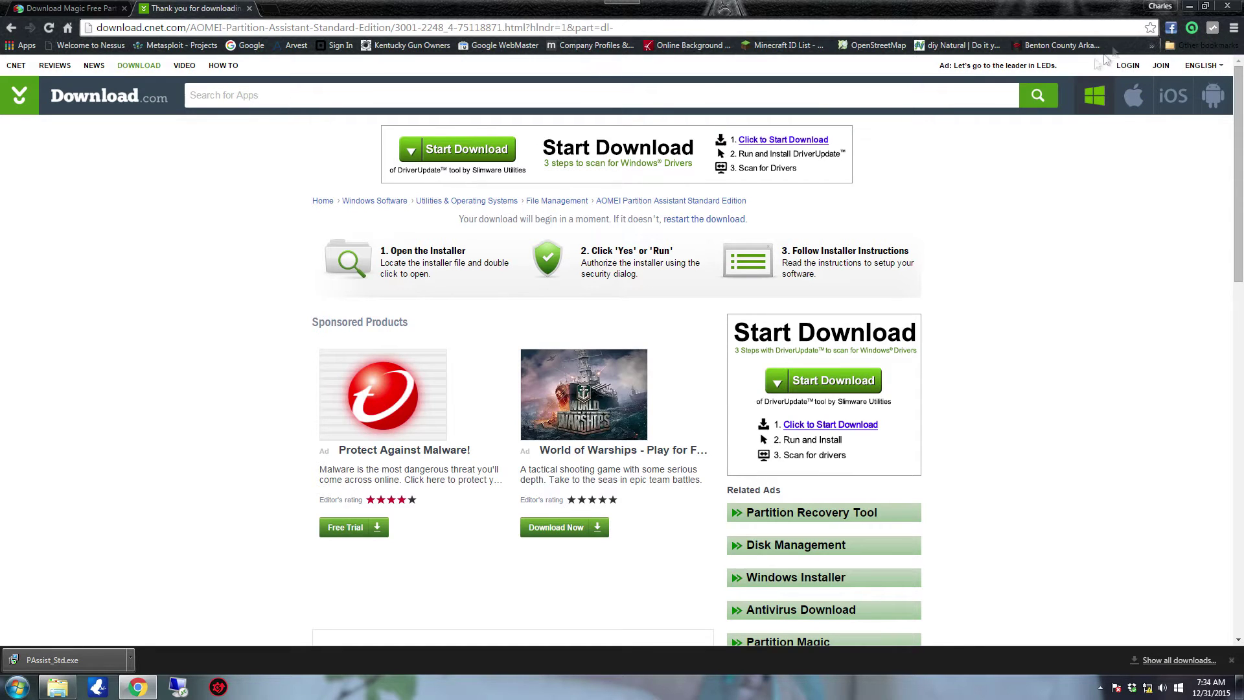
# - Run the downloaded PAssist_Std.exe, allow it to make changes, and use English as the setup language
pyautogui.click(78, 660)
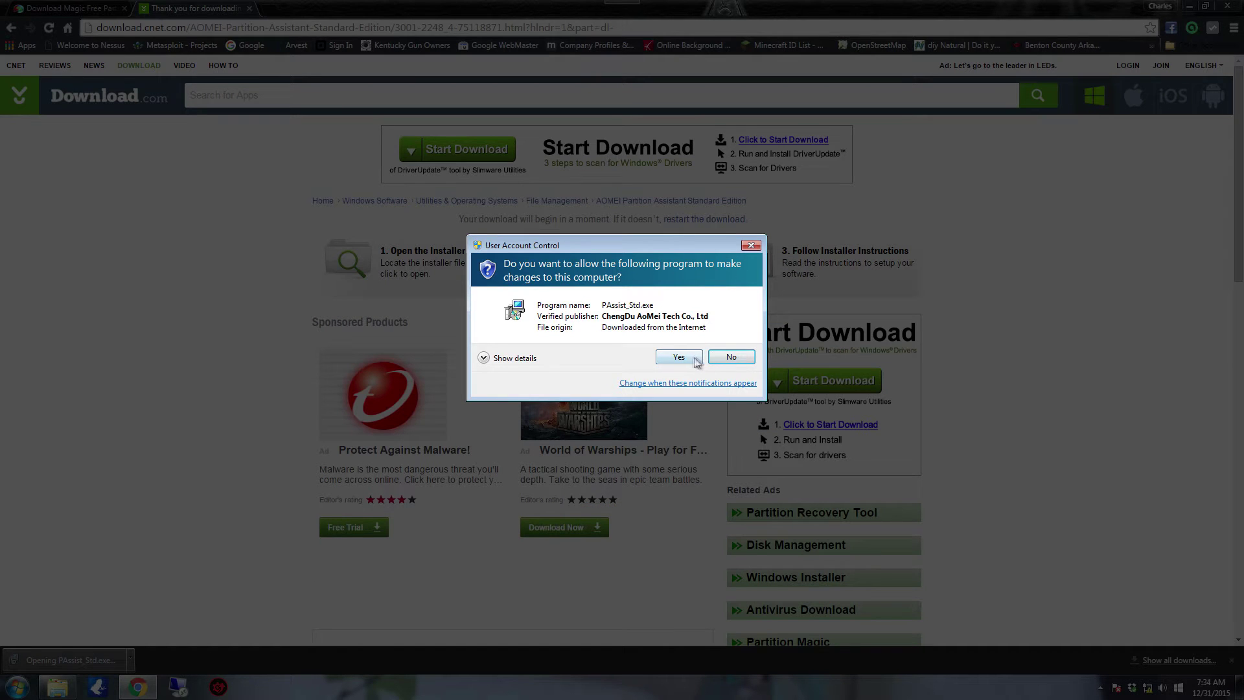
pyautogui.click(679, 357)
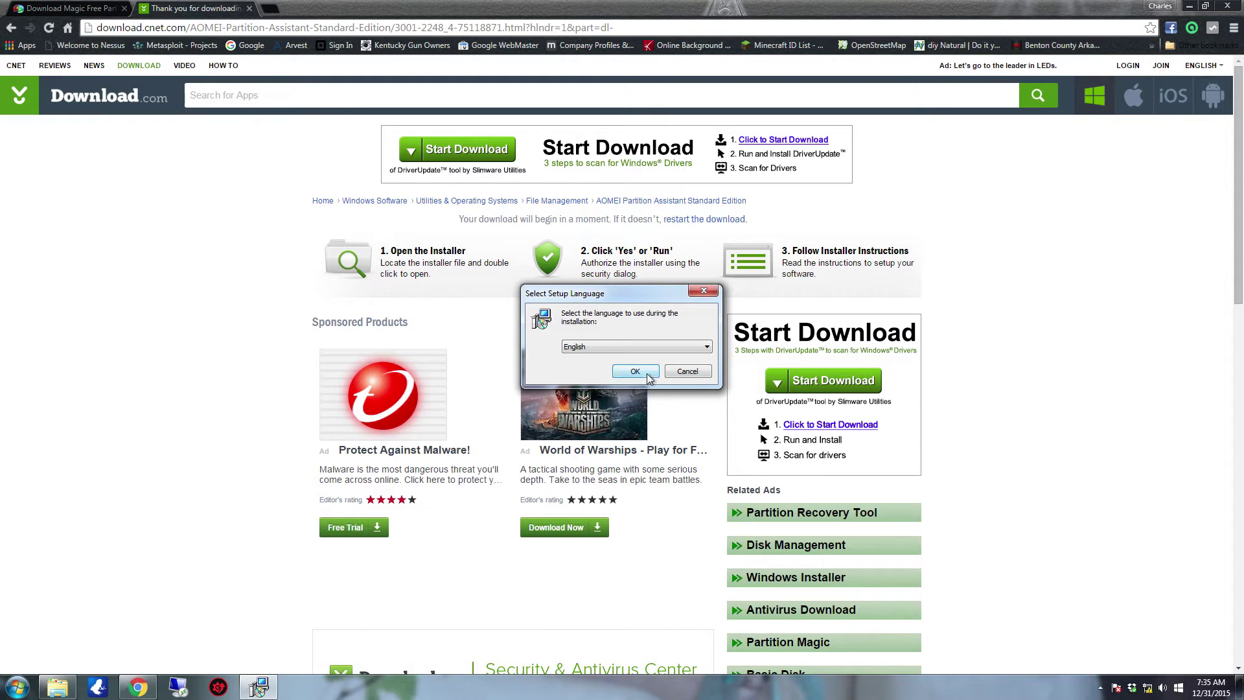
pyautogui.click(649, 375)
# - Uninstall the existing AOMEI Partition Assistant copy from the setup wizard, allowing the startup item modification
pyautogui.click(695, 447)
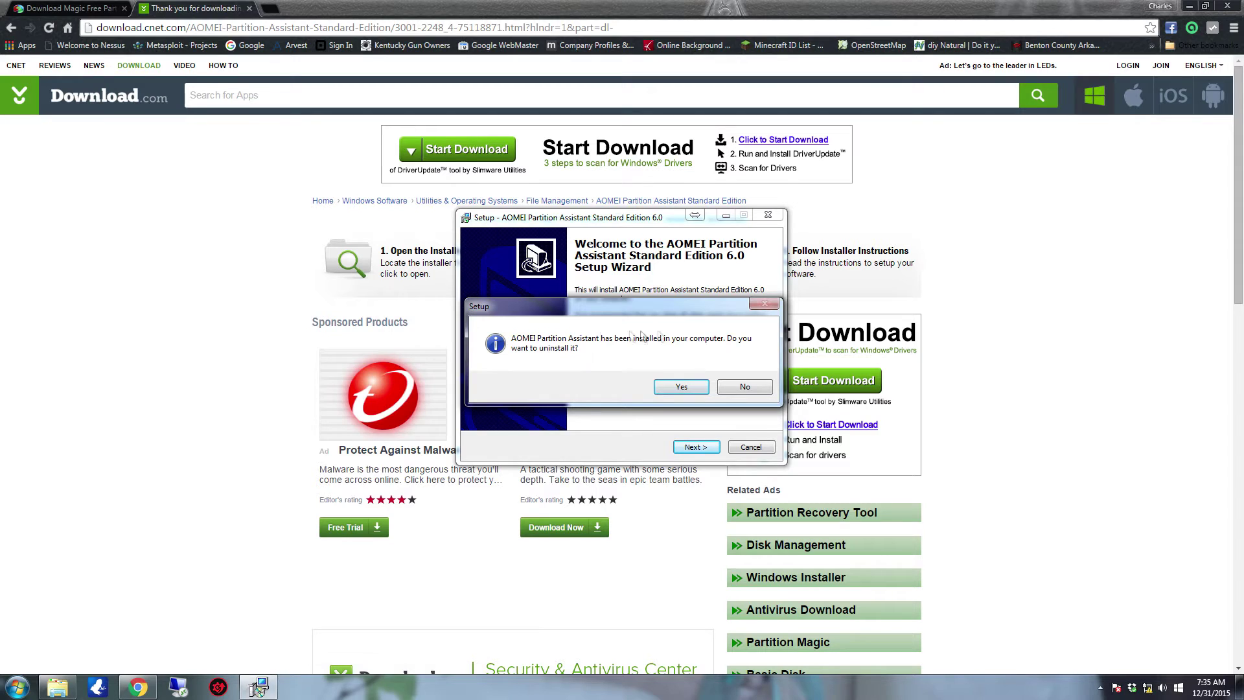
pyautogui.click(677, 387)
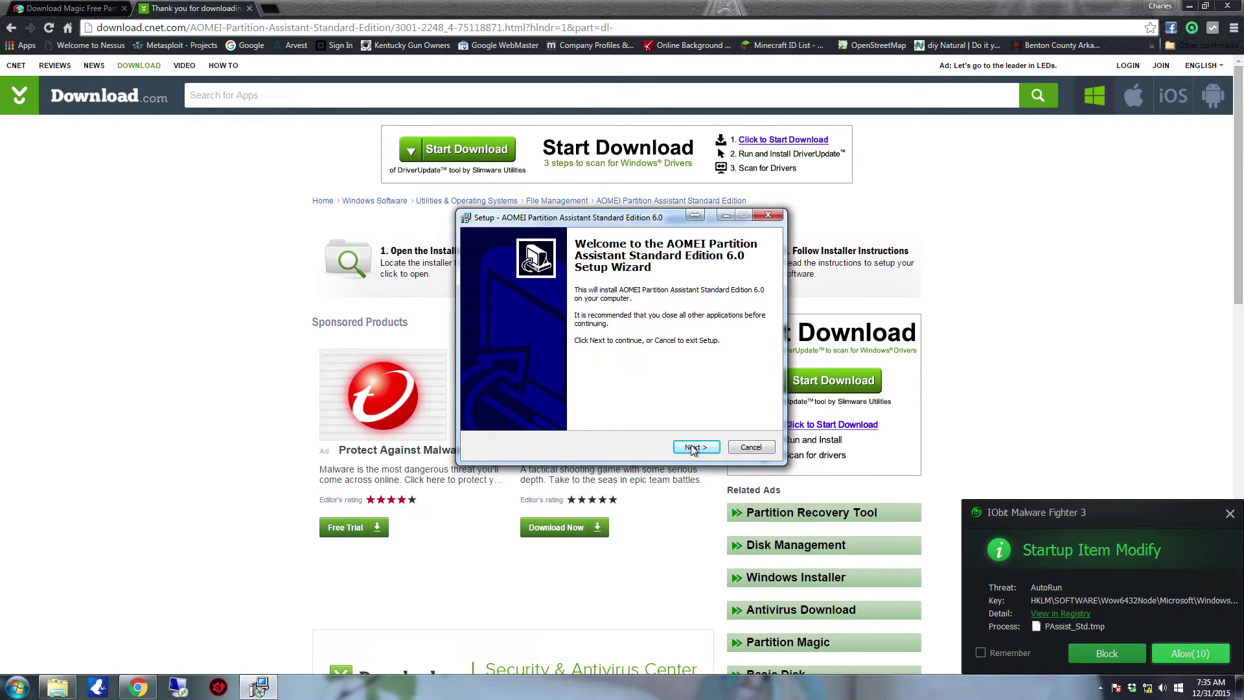
pyautogui.click(1198, 656)
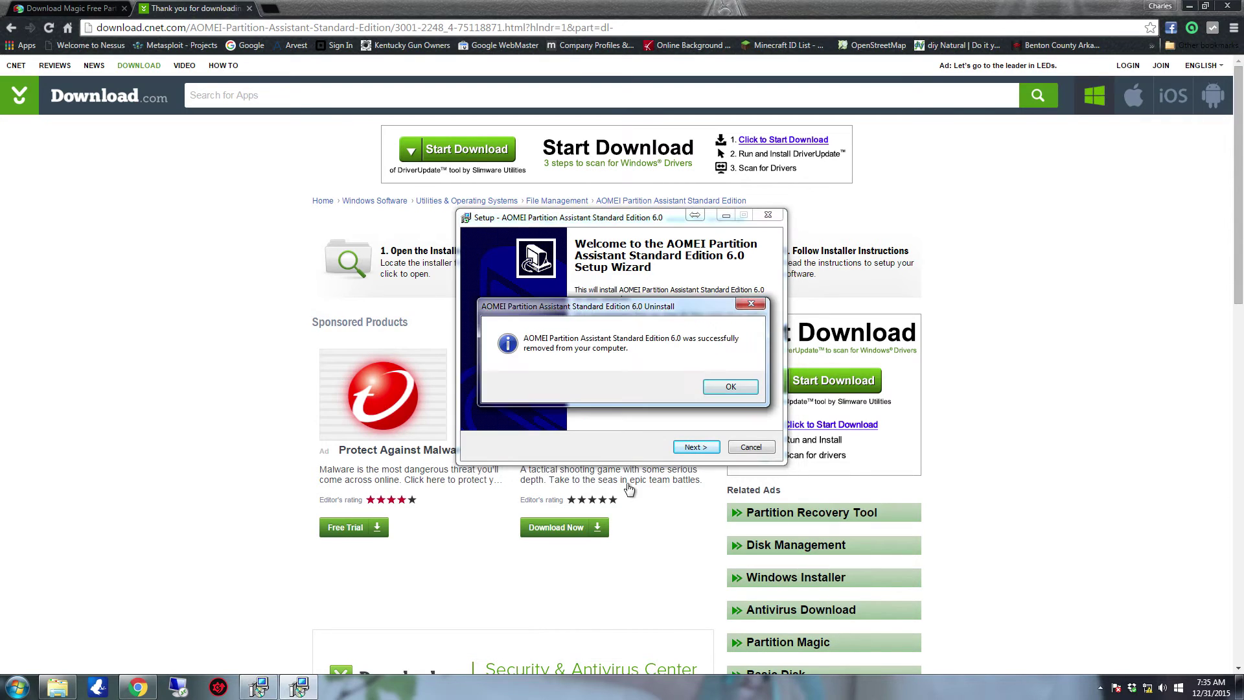
pyautogui.click(754, 387)
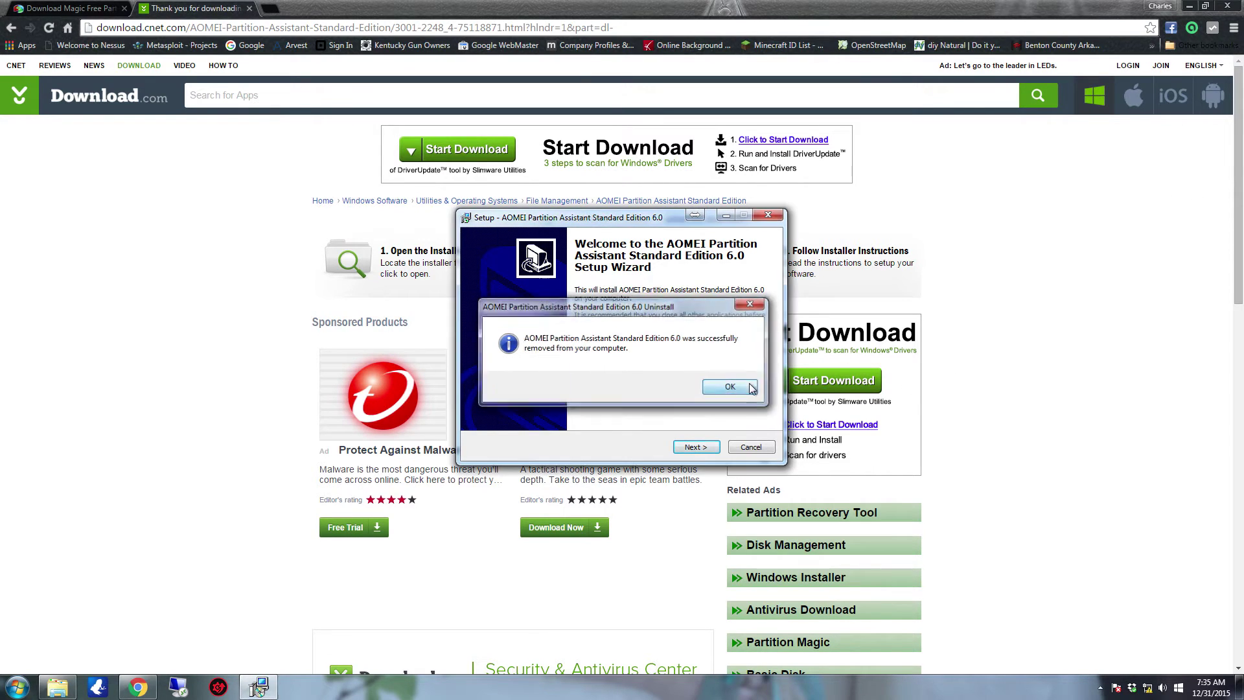
# - Accept the license, install with the default folders and only a desktop icon, and finish setup without running the program
pyautogui.click(693, 447)
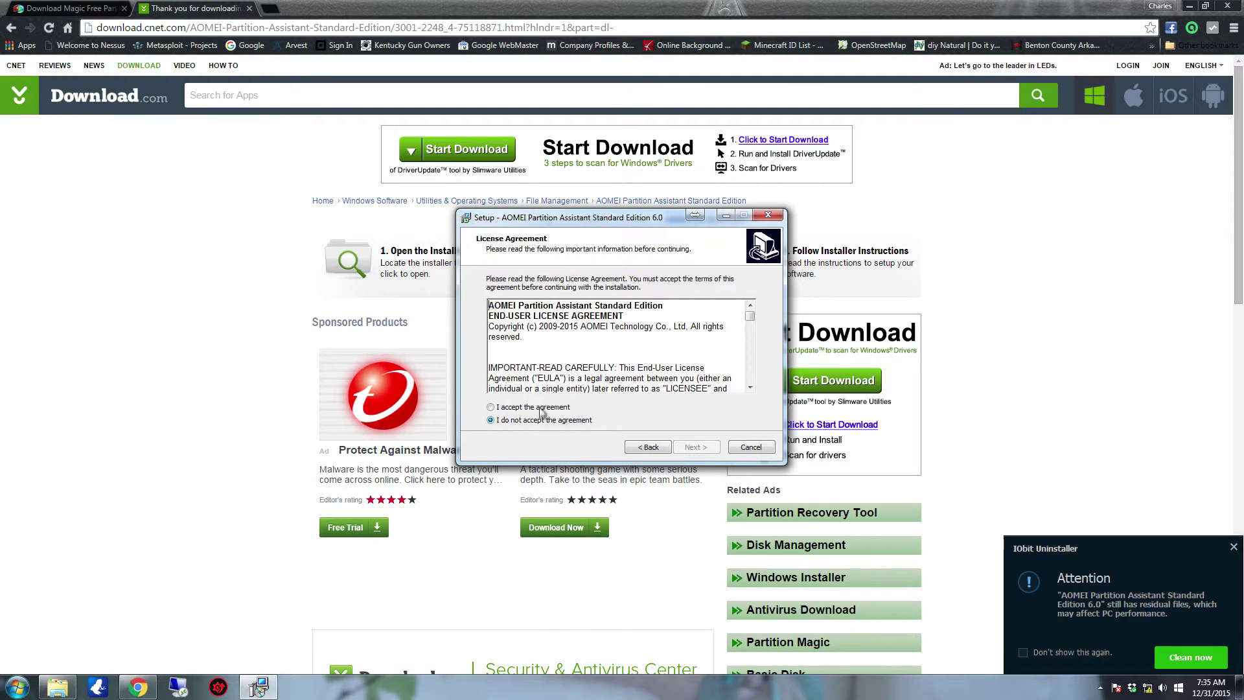
pyautogui.click(695, 447)
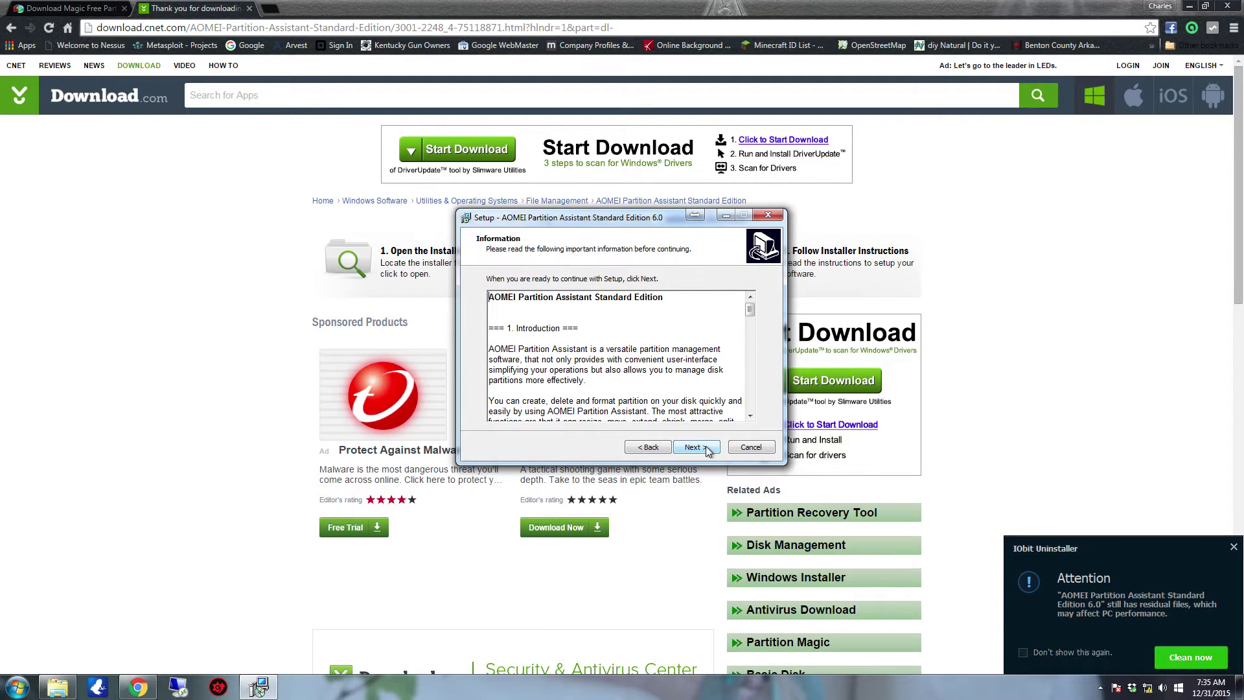
pyautogui.click(706, 447)
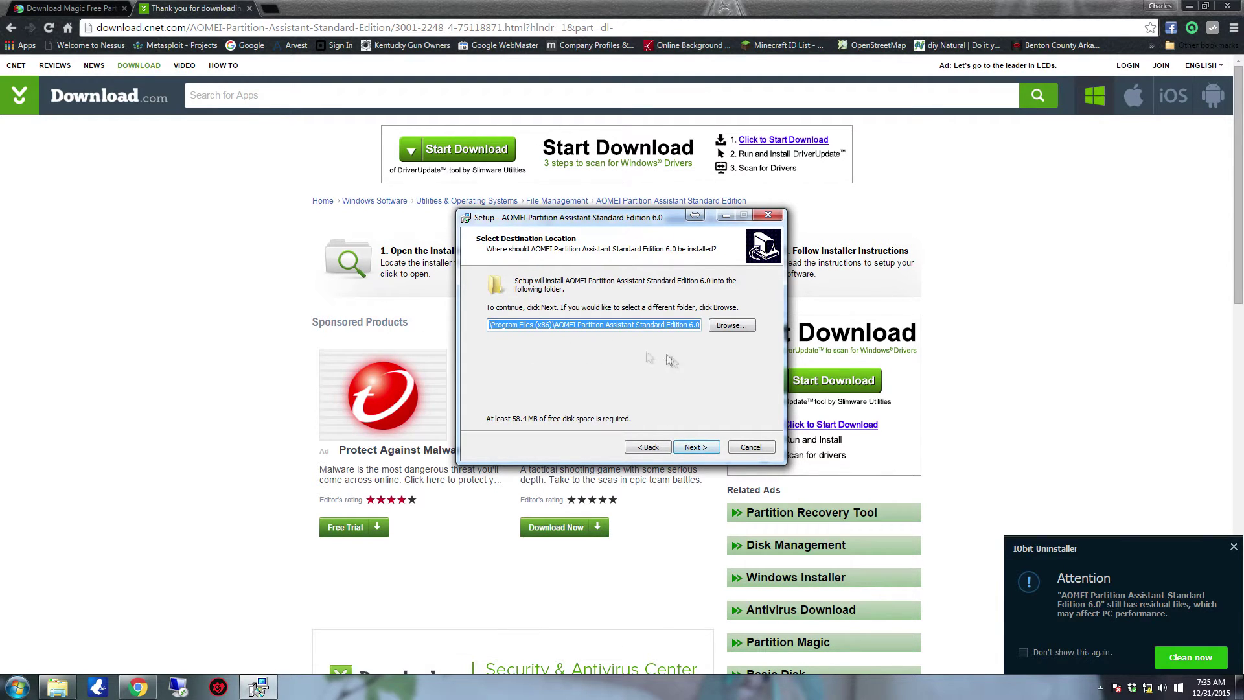
pyautogui.click(706, 446)
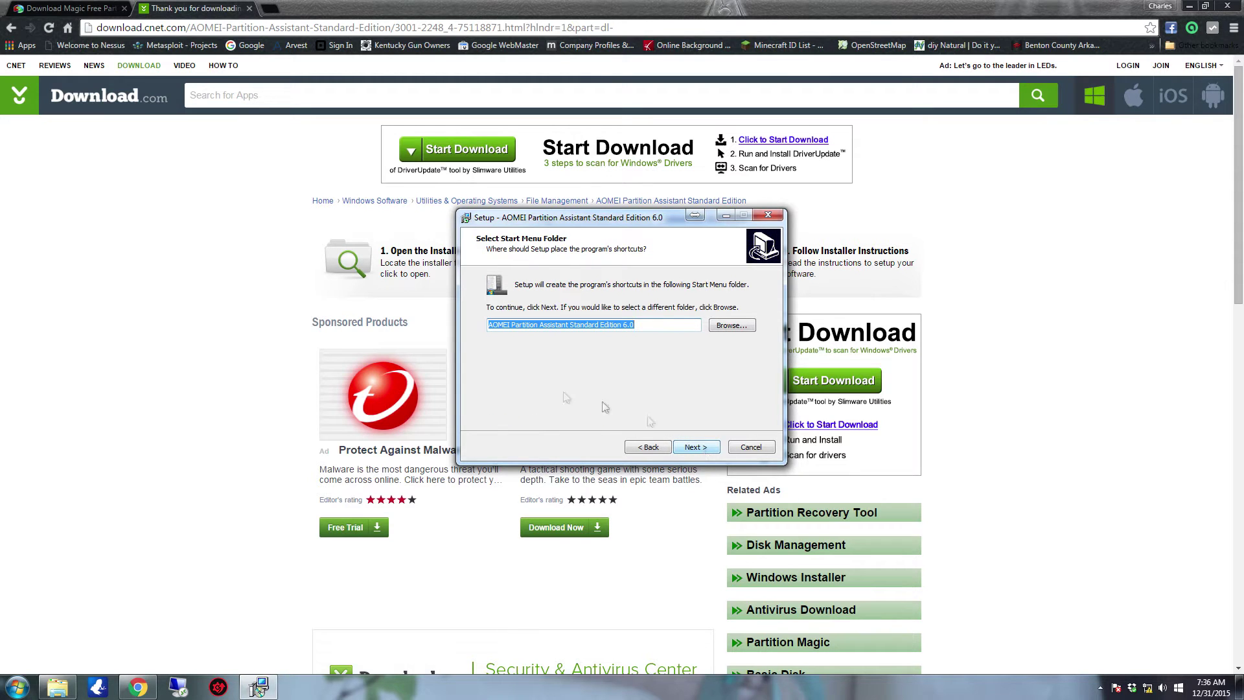
pyautogui.click(701, 448)
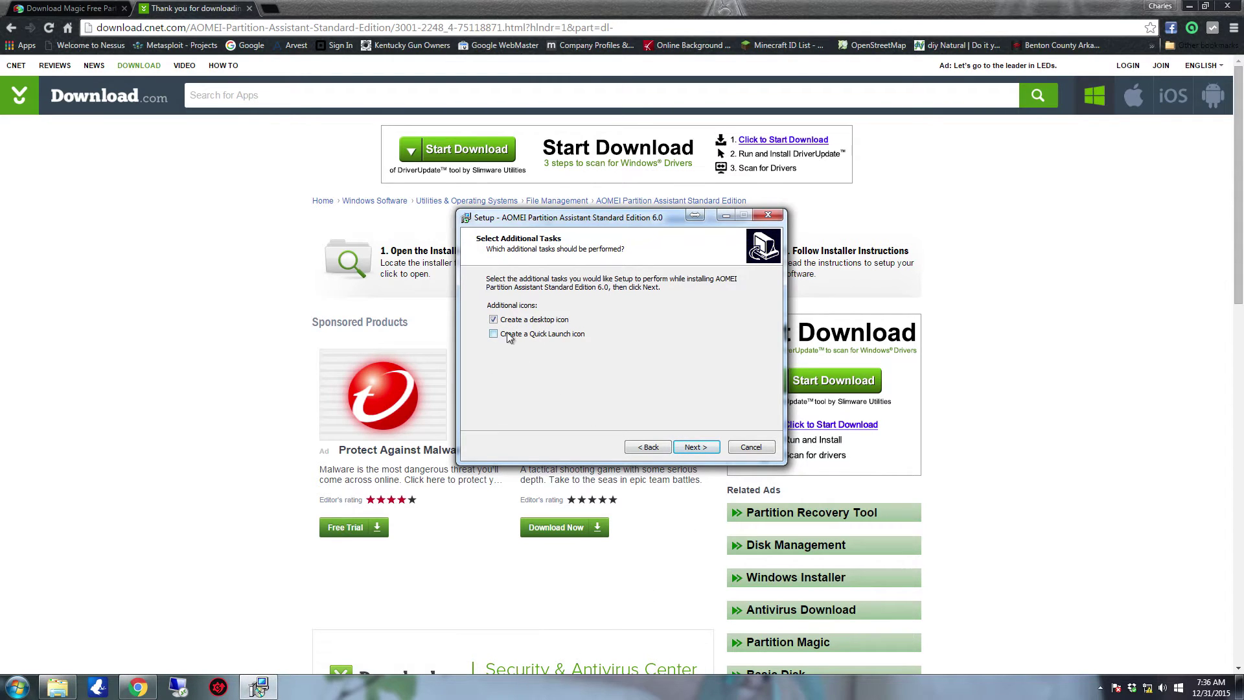
pyautogui.click(696, 451)
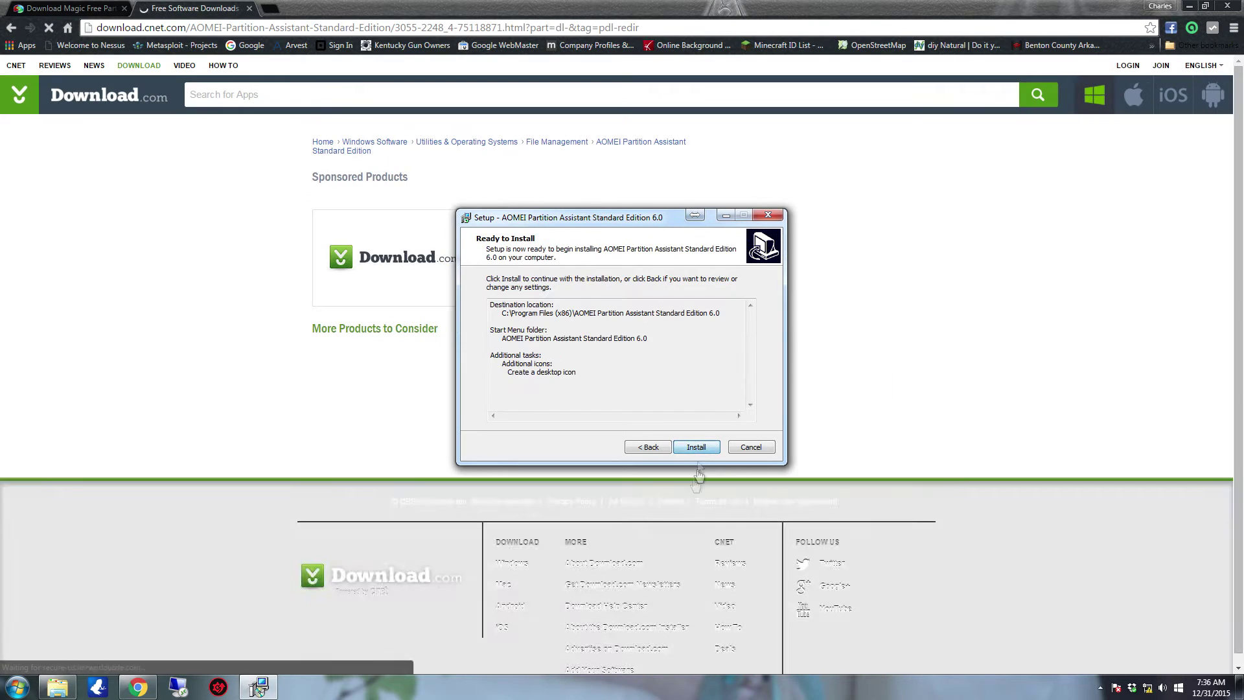
pyautogui.click(697, 447)
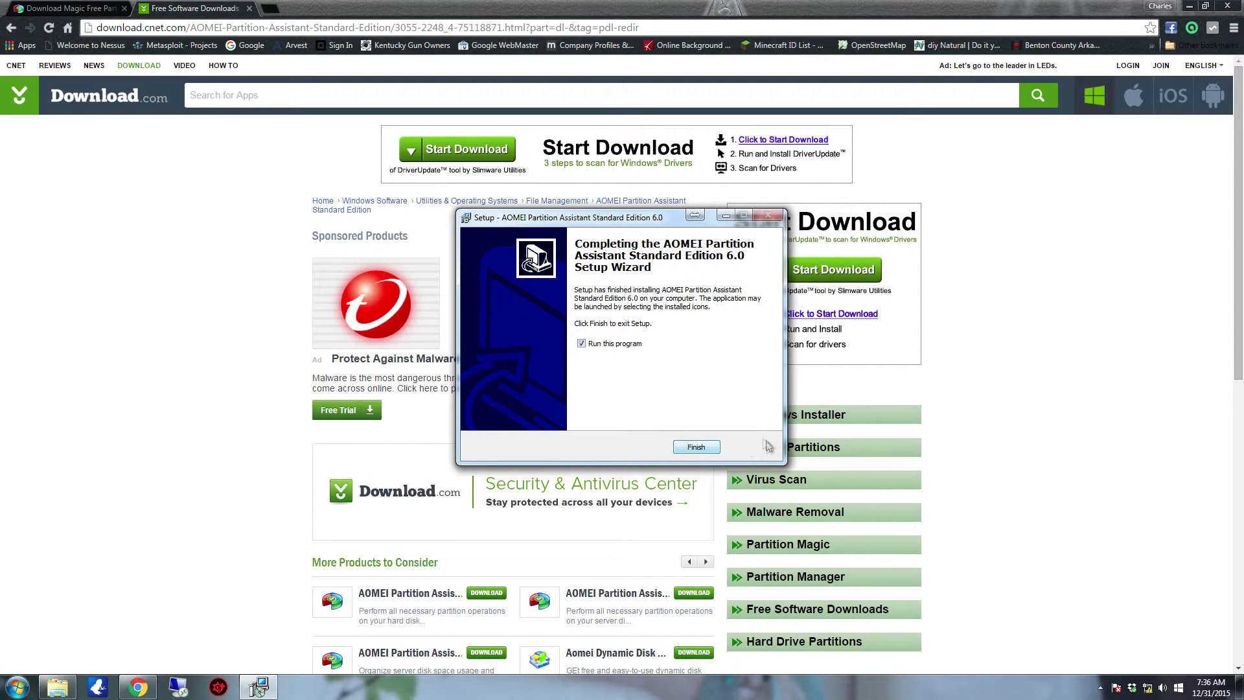
pyautogui.click(594, 347)
pyautogui.click(700, 447)
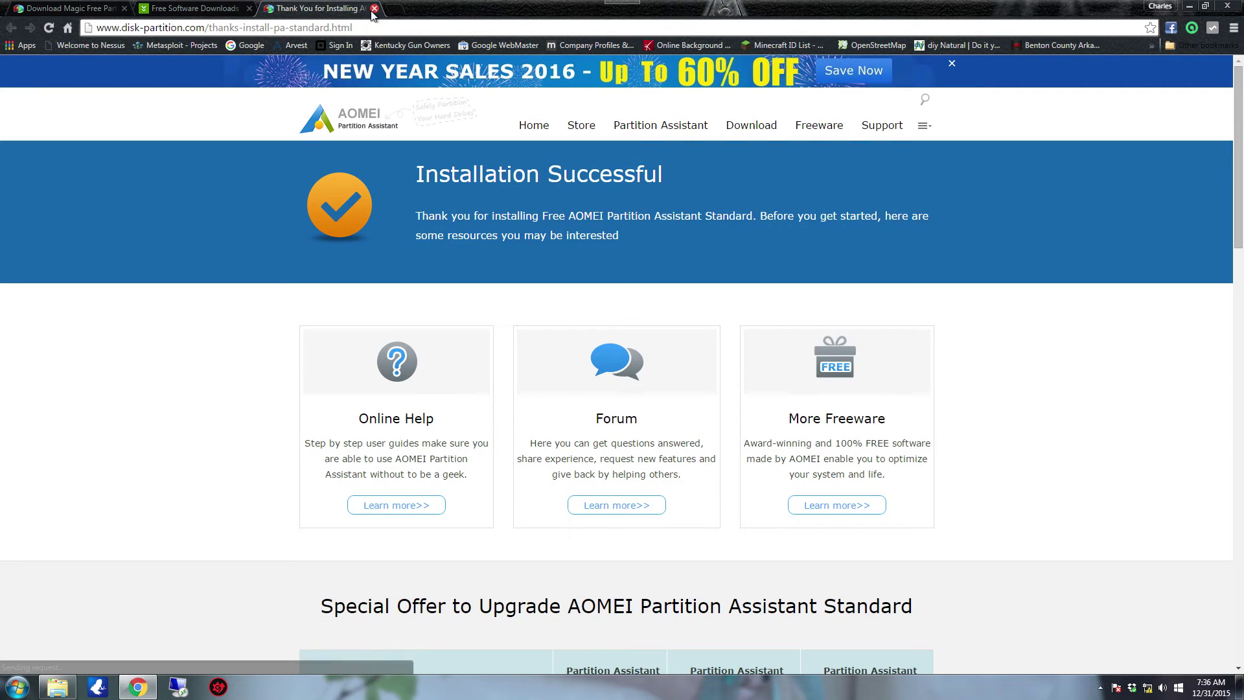
# - Clear the browser and Documents windows off the desktop and launch AOMEI Partition Assistant, allowing it to make changes
pyautogui.click(374, 9)
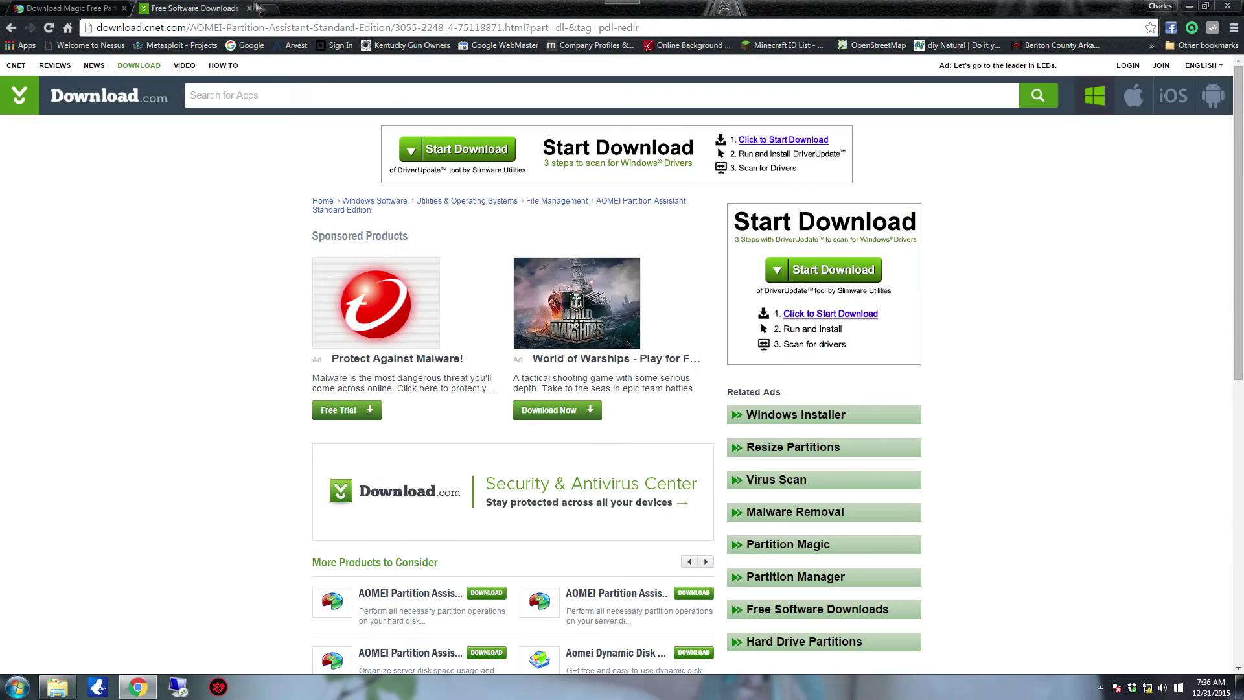
pyautogui.click(1227, 5)
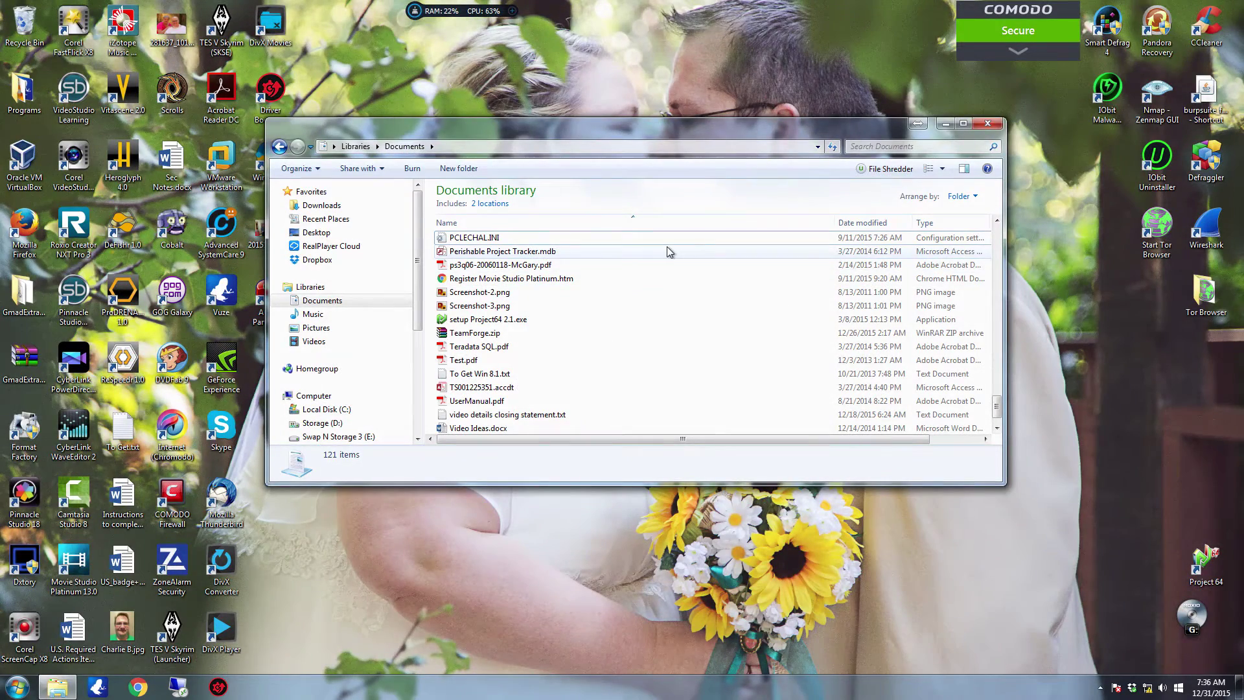
pyautogui.click(945, 123)
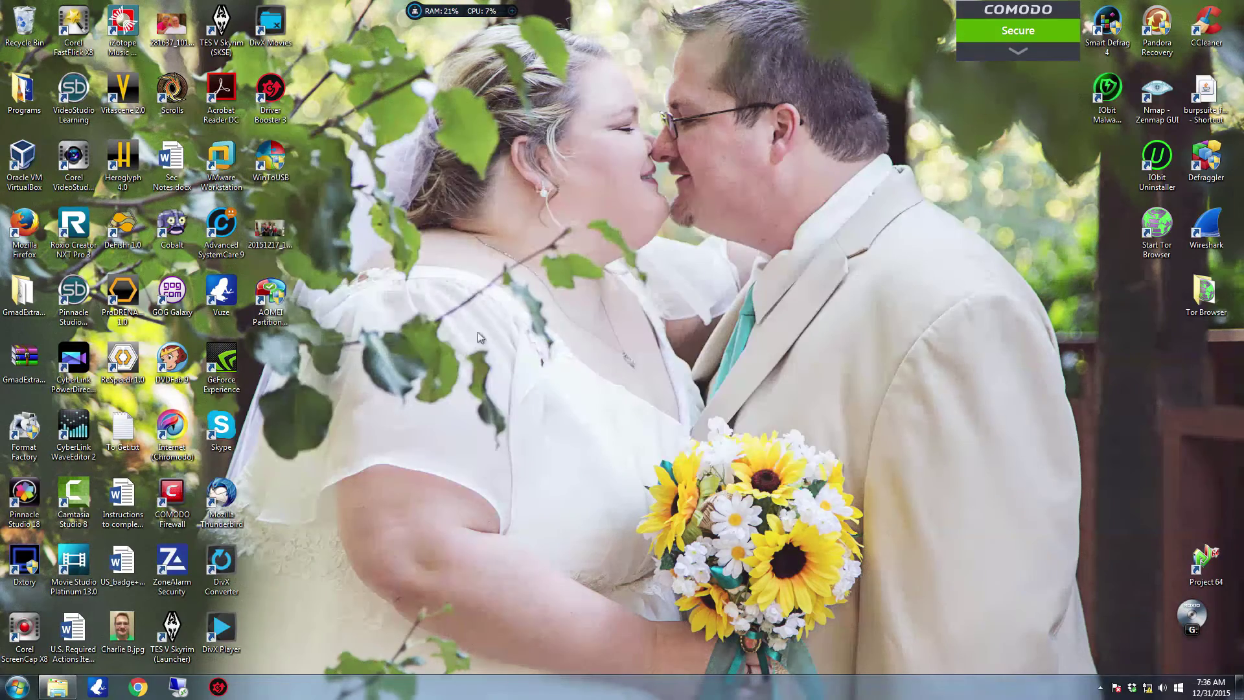
pyautogui.doubleClick(280, 289)
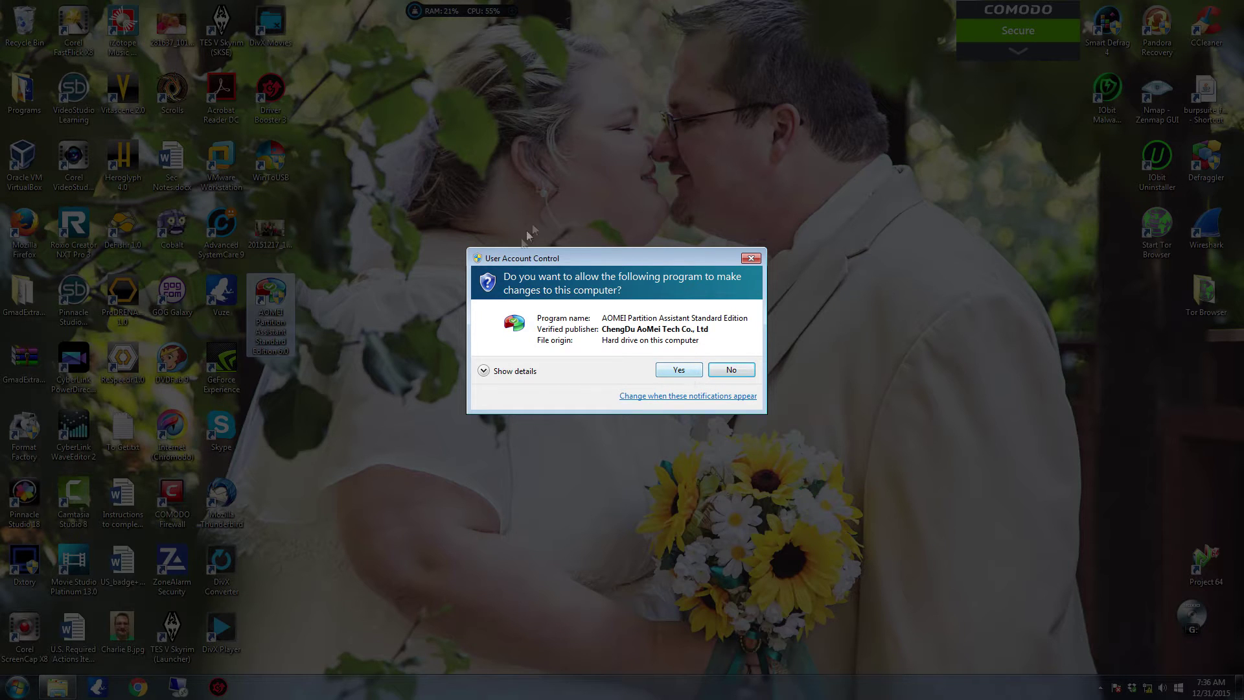
pyautogui.click(678, 370)
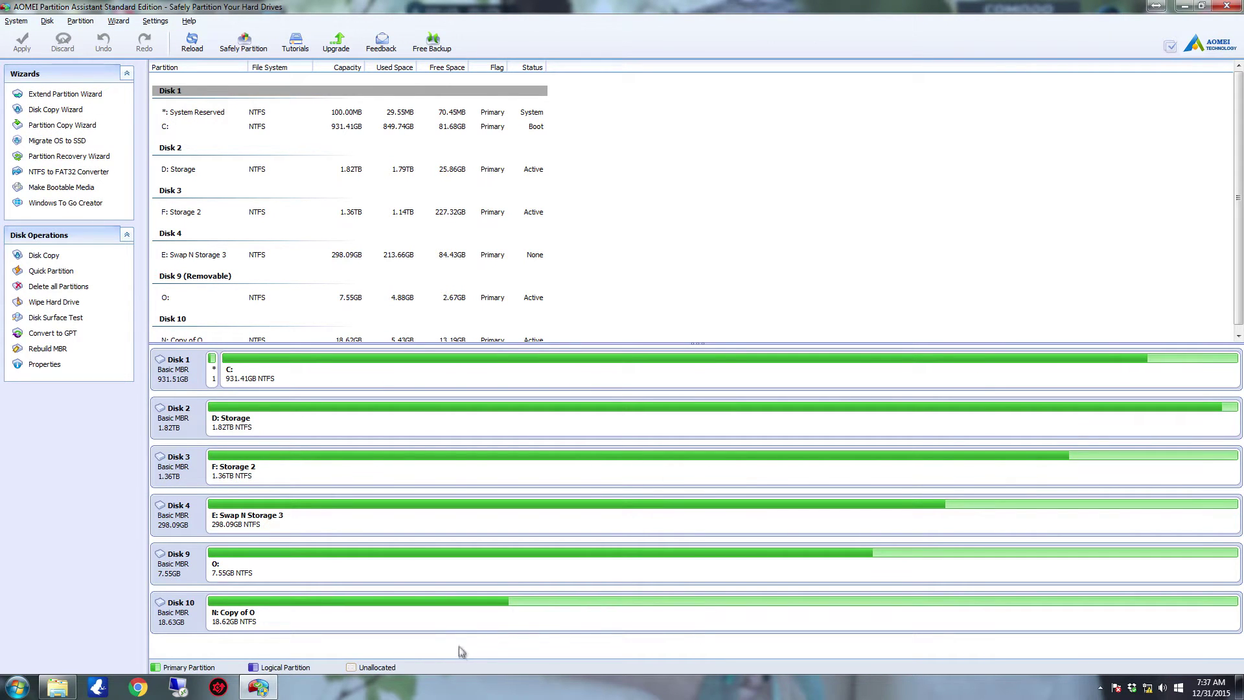
# - Delete the N: Copy of O partition on Disk 10 with the quick method and apply the pending operation
pyautogui.click(441, 621)
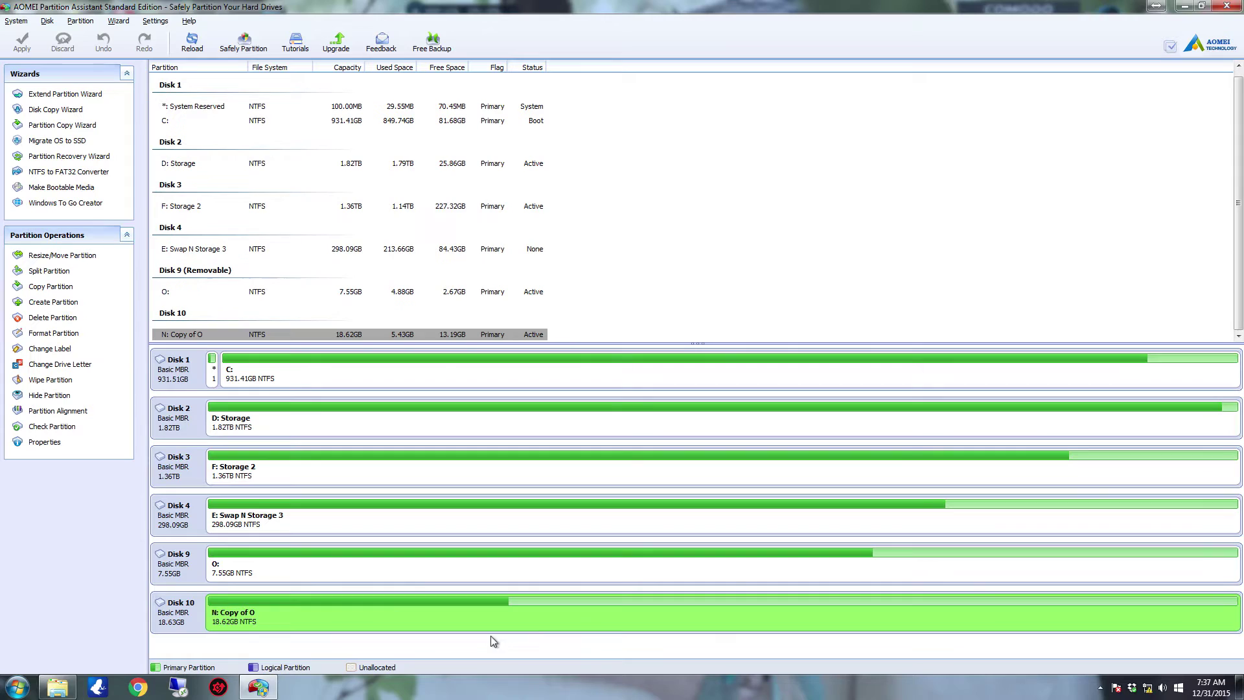
pyautogui.rightClick(562, 618)
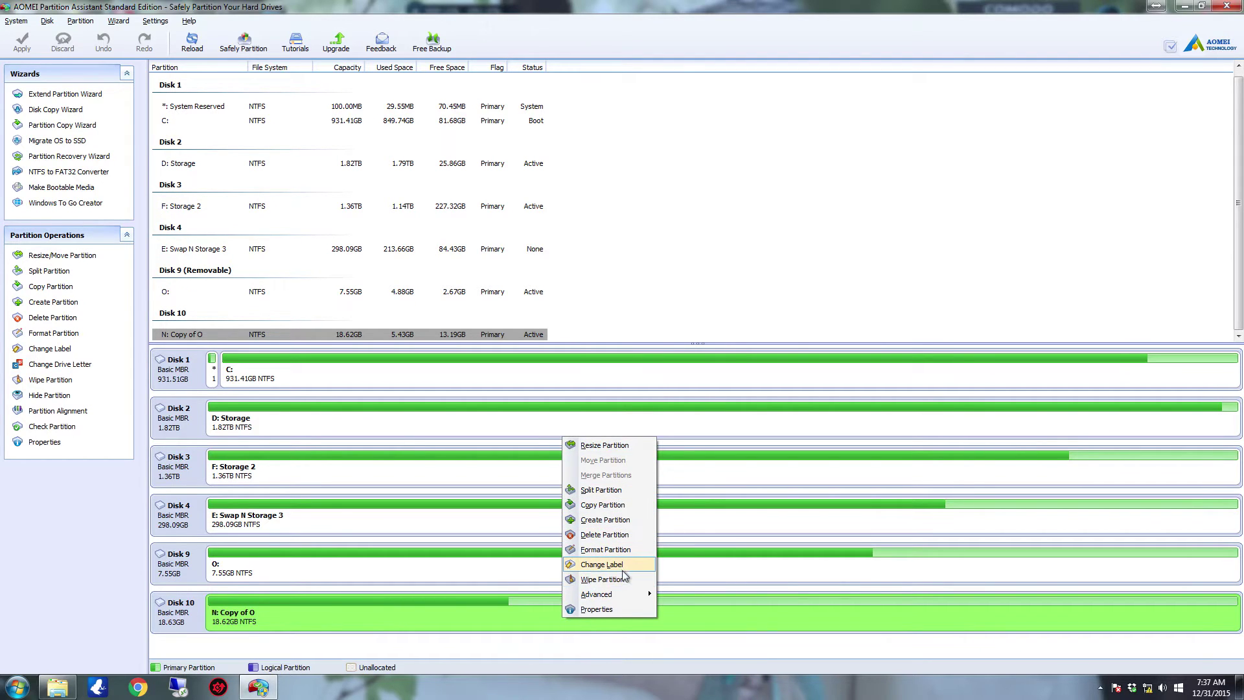
pyautogui.click(623, 535)
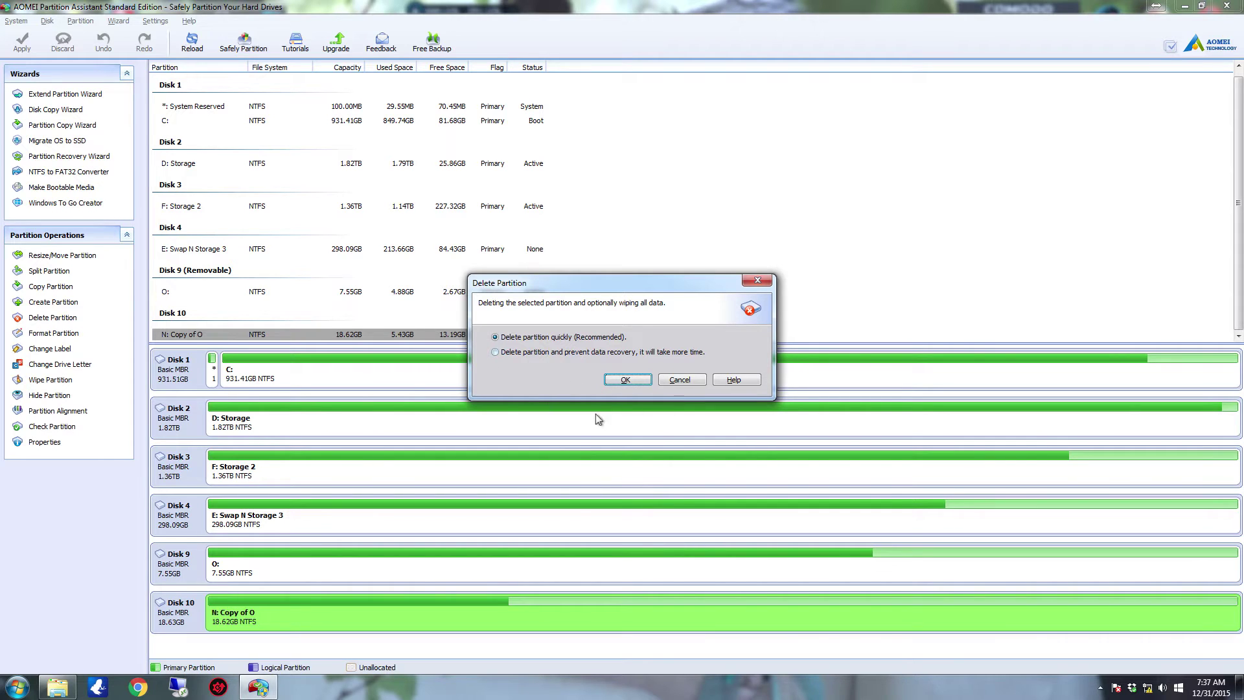
pyautogui.click(614, 381)
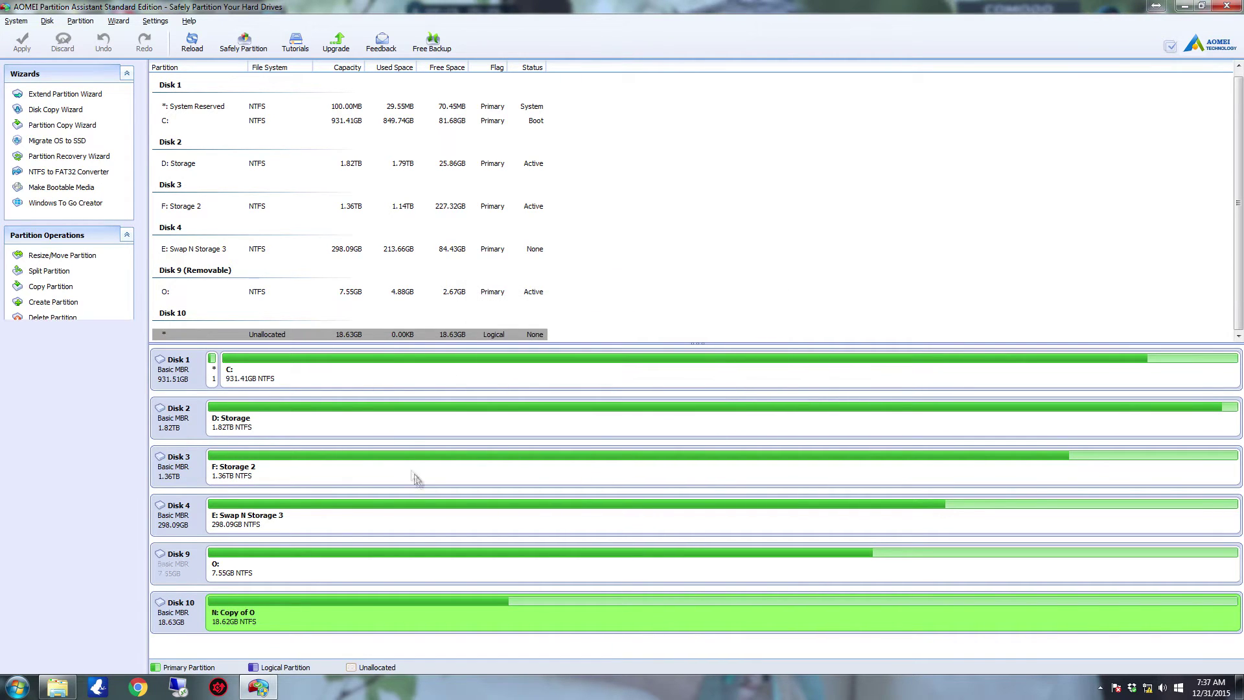
pyautogui.click(23, 42)
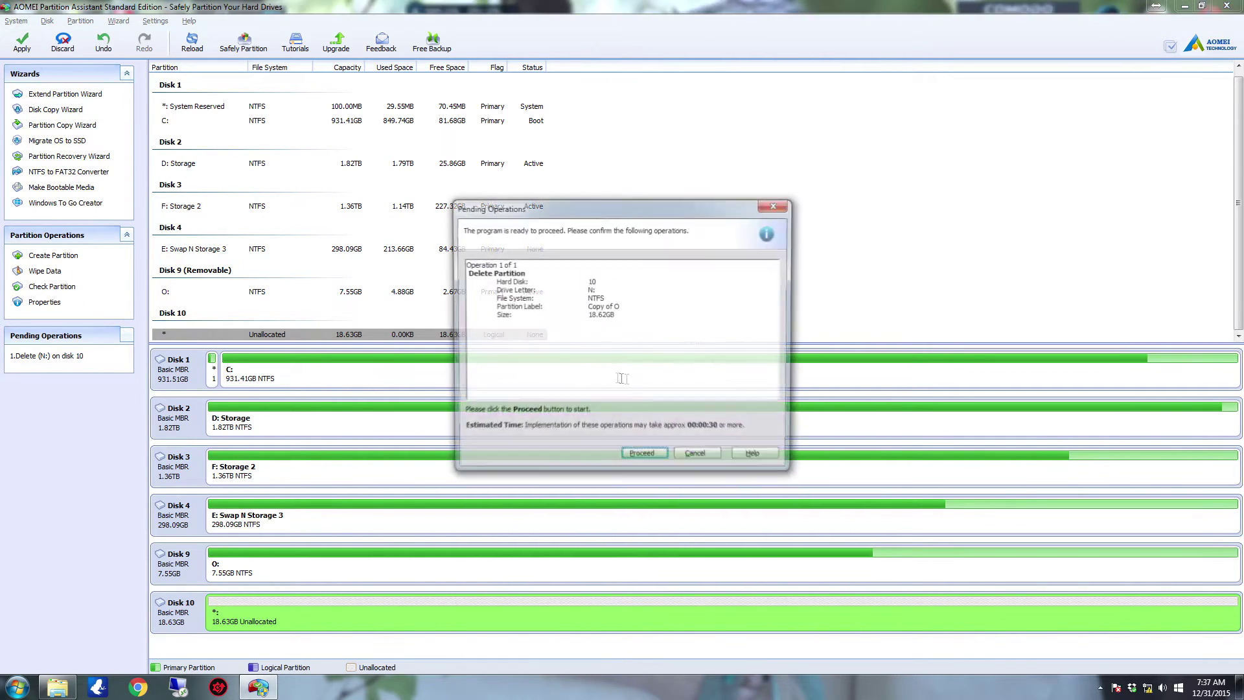
pyautogui.click(655, 457)
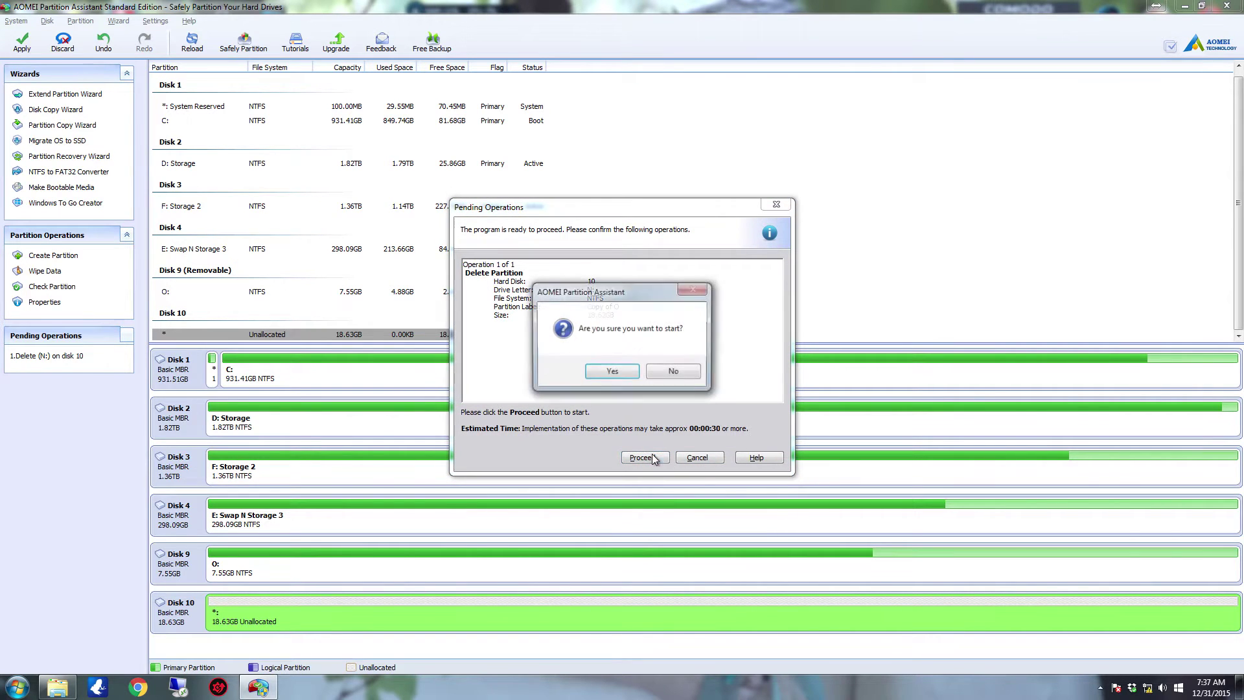
pyautogui.click(613, 371)
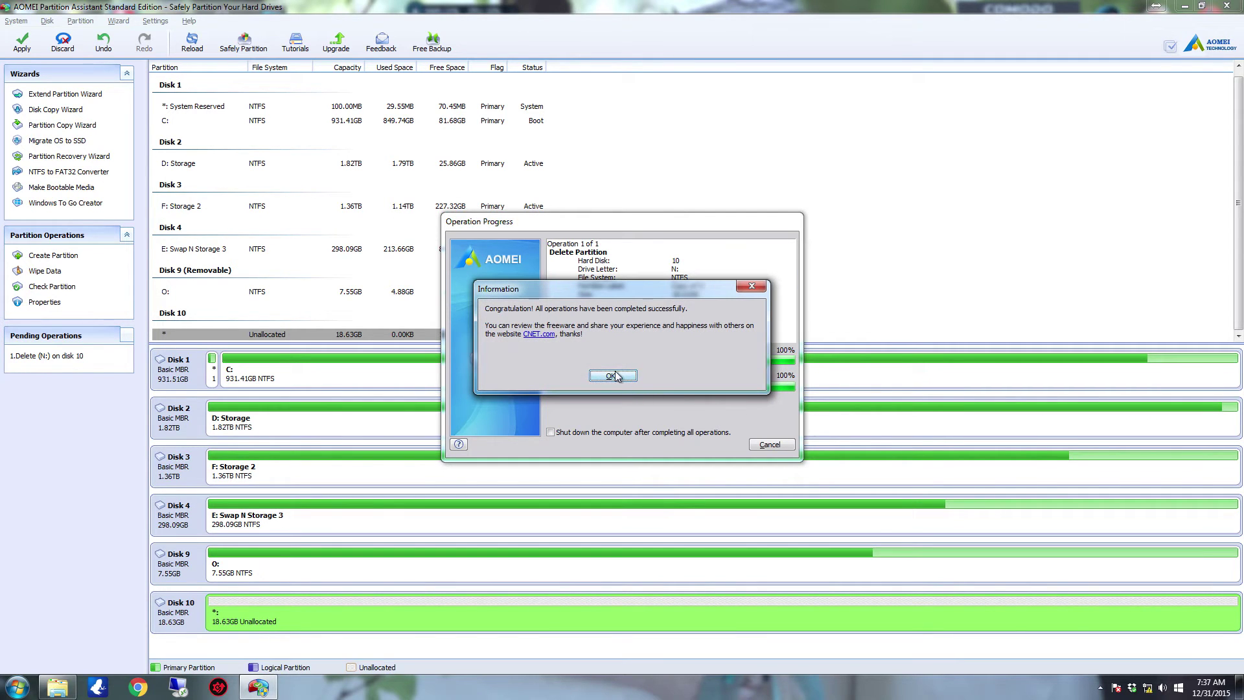
pyautogui.click(618, 377)
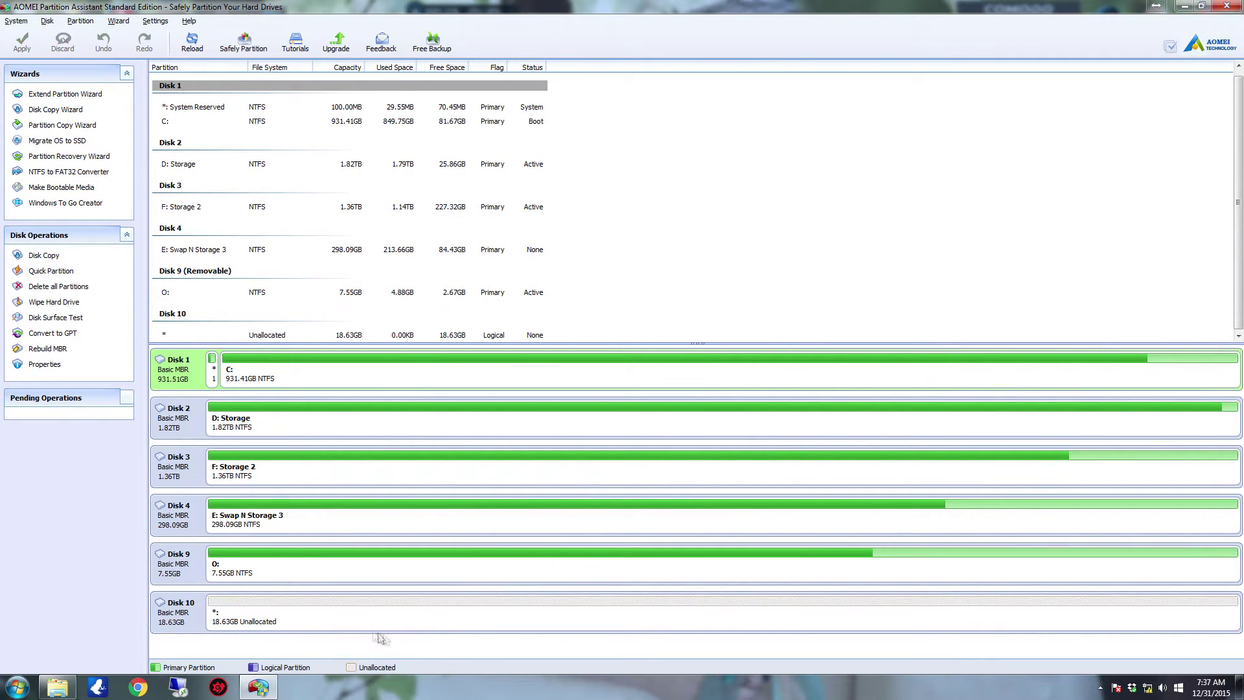
# - Create an 18.62 GB FAT32 partition with drive letter N: in the unallocated space of Disk 10
pyautogui.click(299, 618)
pyautogui.rightClick(297, 615)
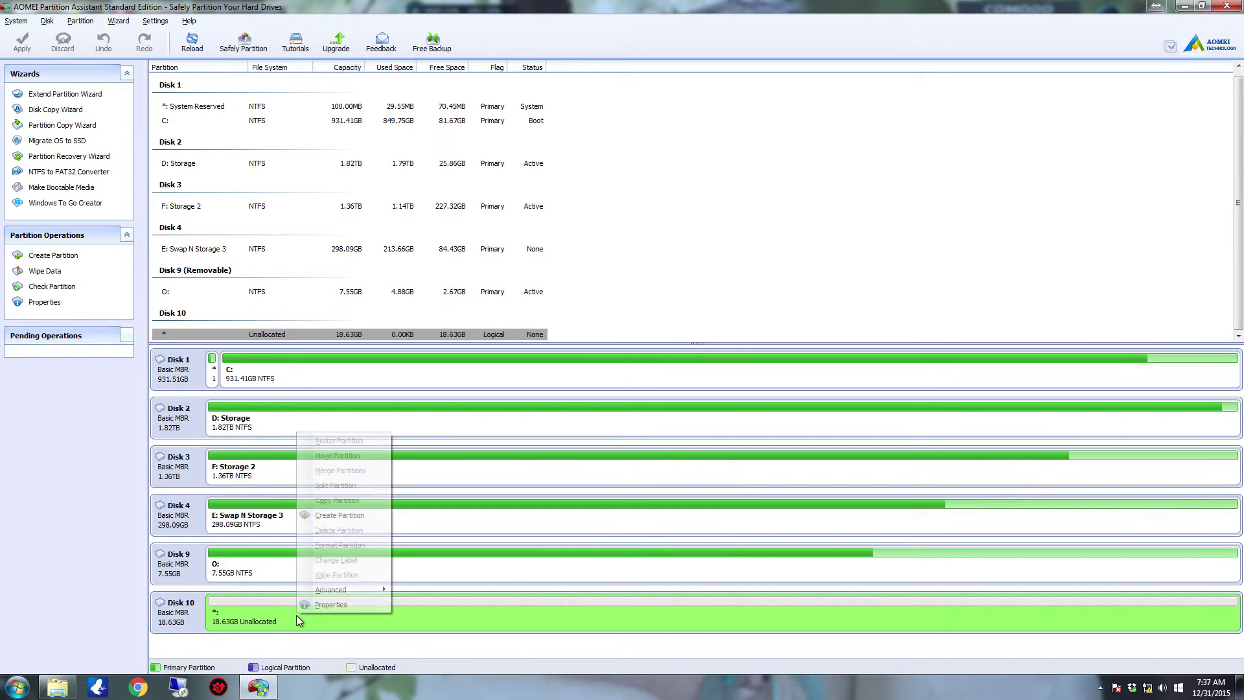
pyautogui.click(339, 515)
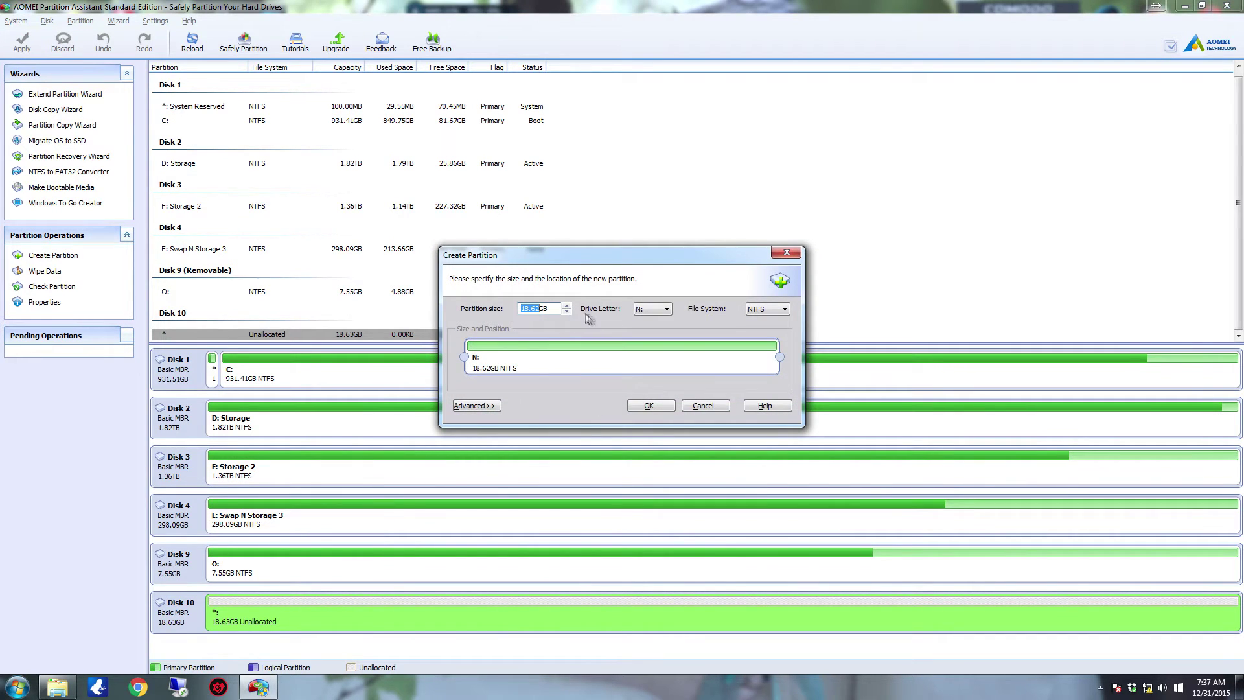
pyautogui.click(785, 309)
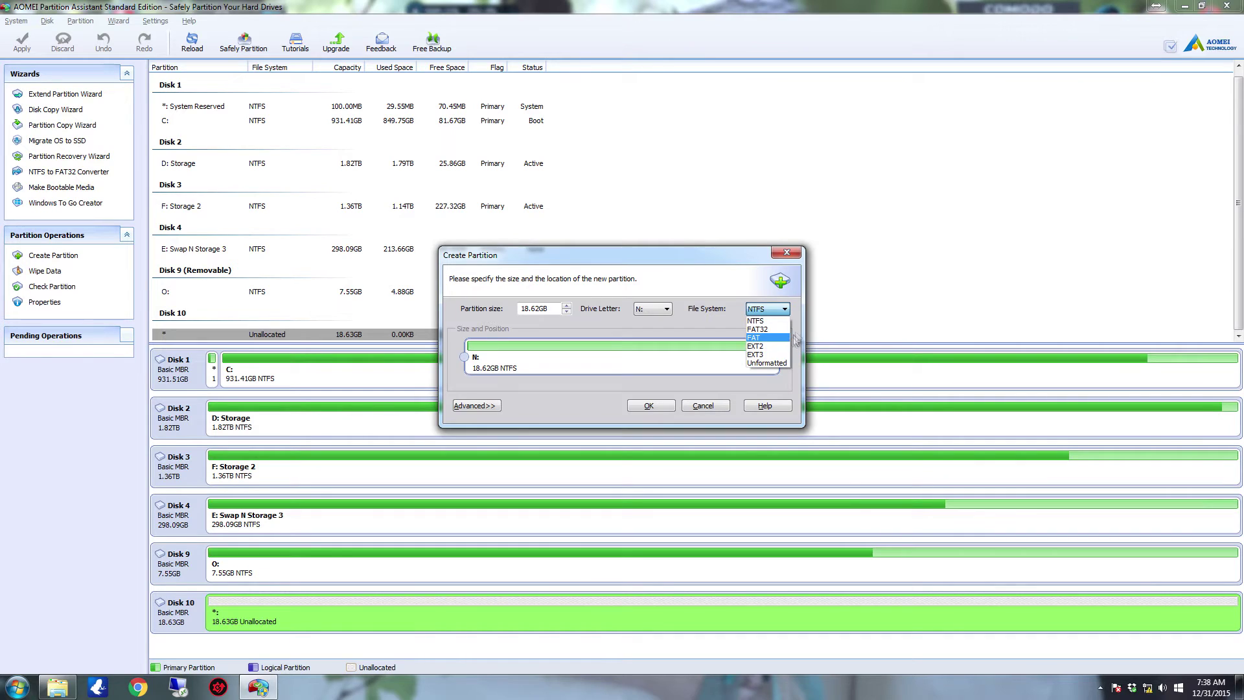
pyautogui.click(758, 329)
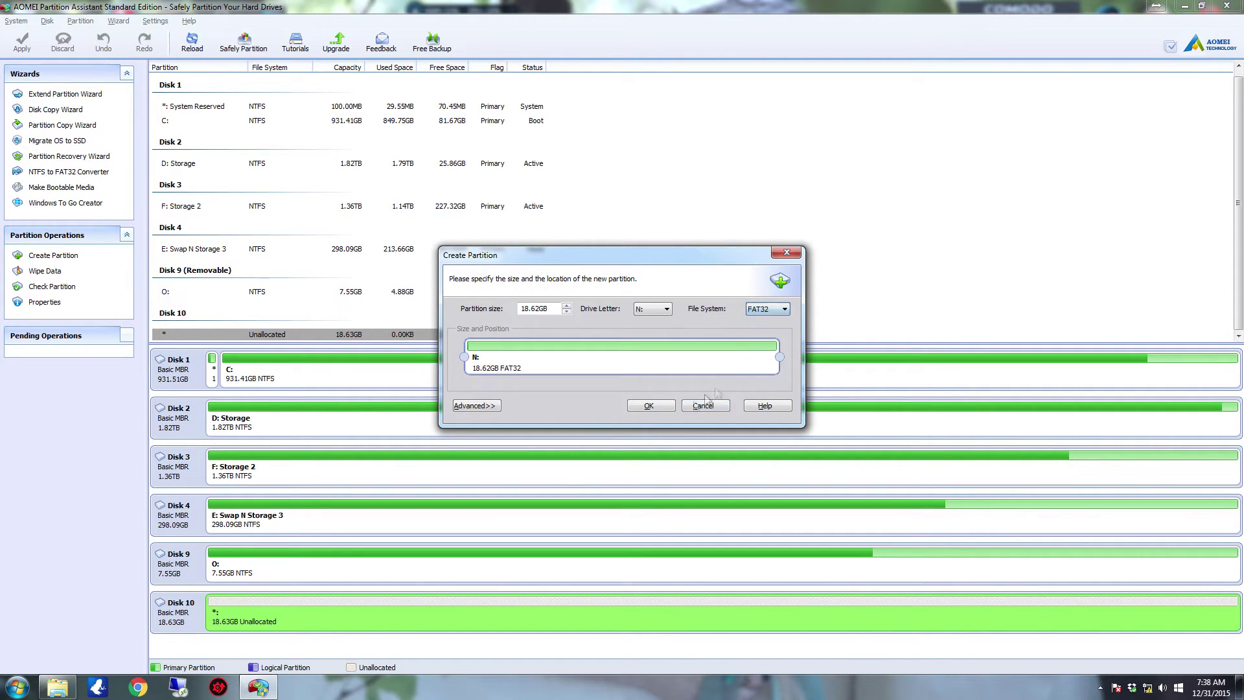
pyautogui.click(650, 405)
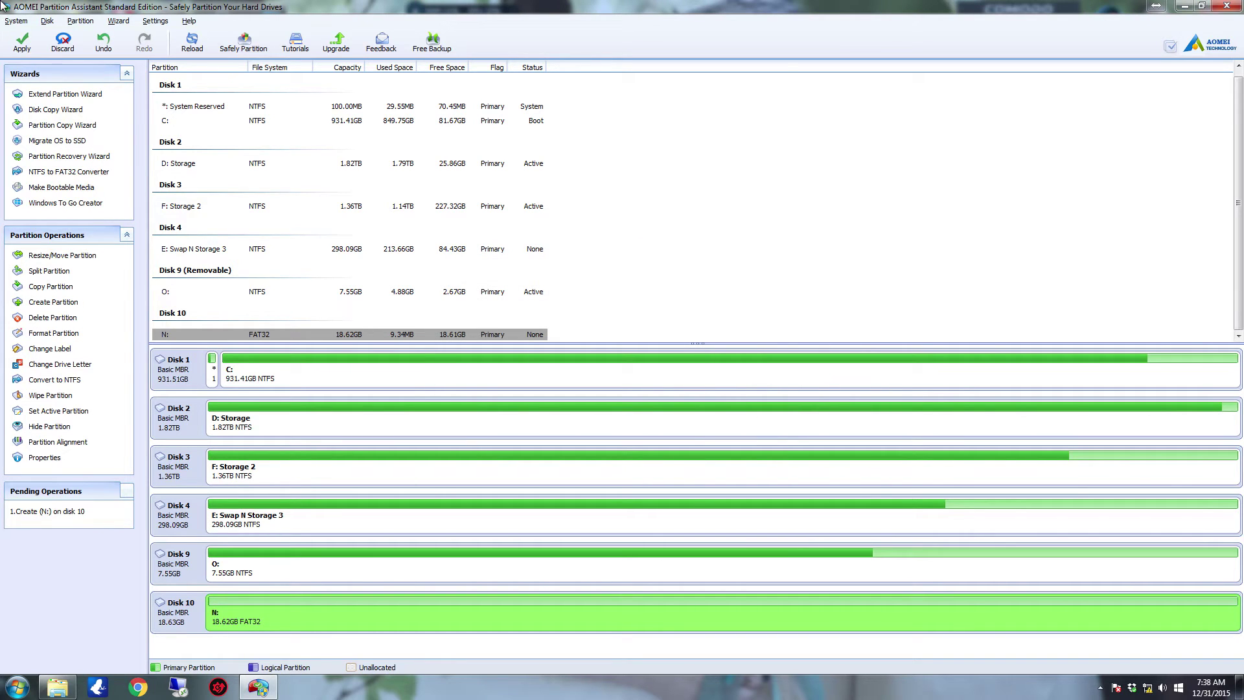
# - Apply the pending partition creation on Disk 10, confirming the start and acknowledging completion
pyautogui.click(22, 43)
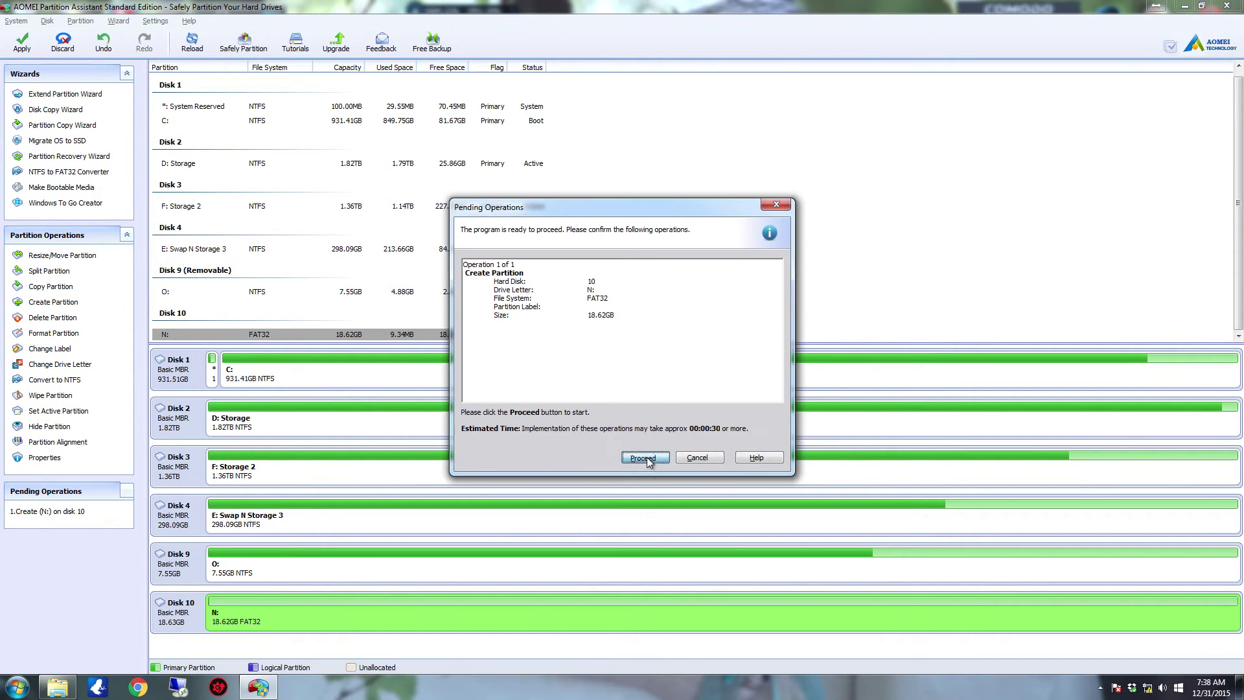
pyautogui.click(642, 457)
pyautogui.click(616, 371)
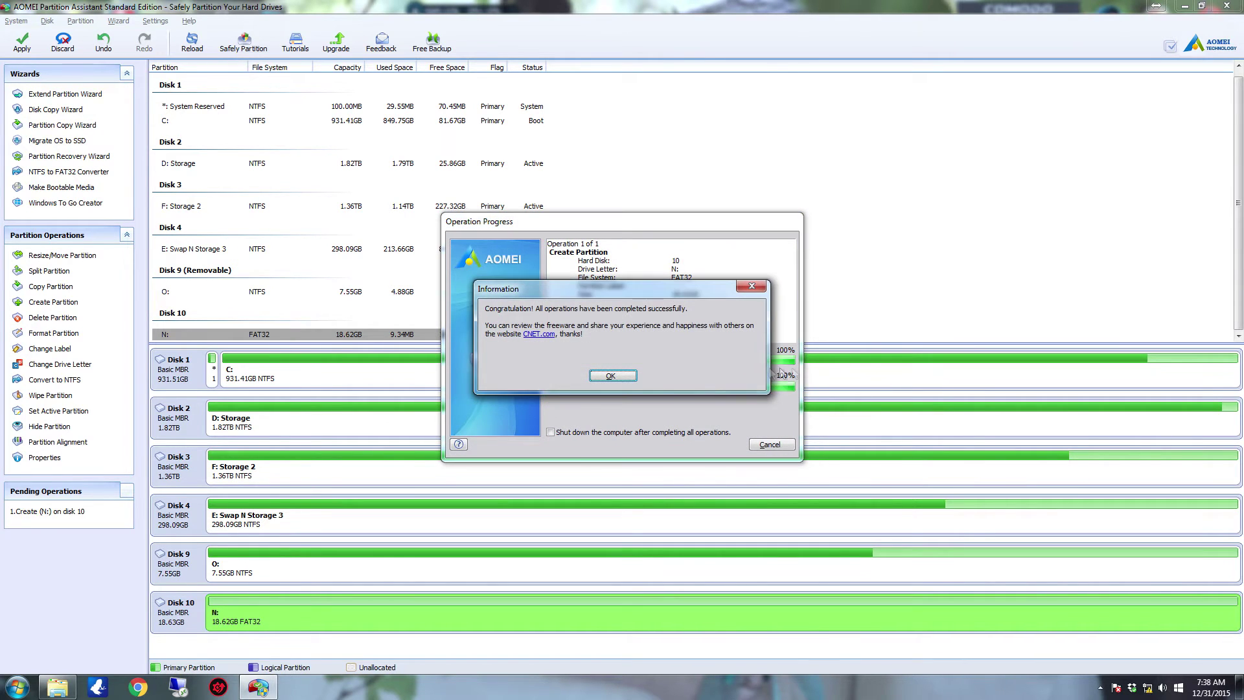
pyautogui.click(633, 374)
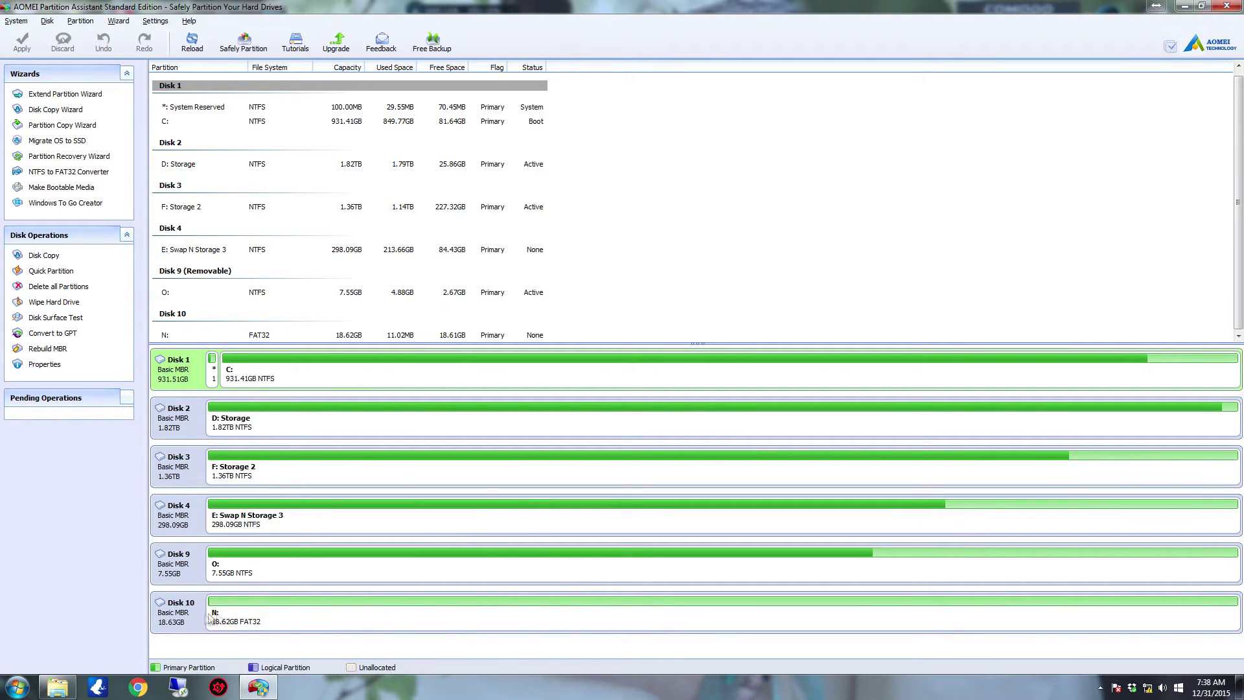
# - View the file system choices for formatting the N: partition on Disk 10 without formatting it
pyautogui.rightClick(288, 620)
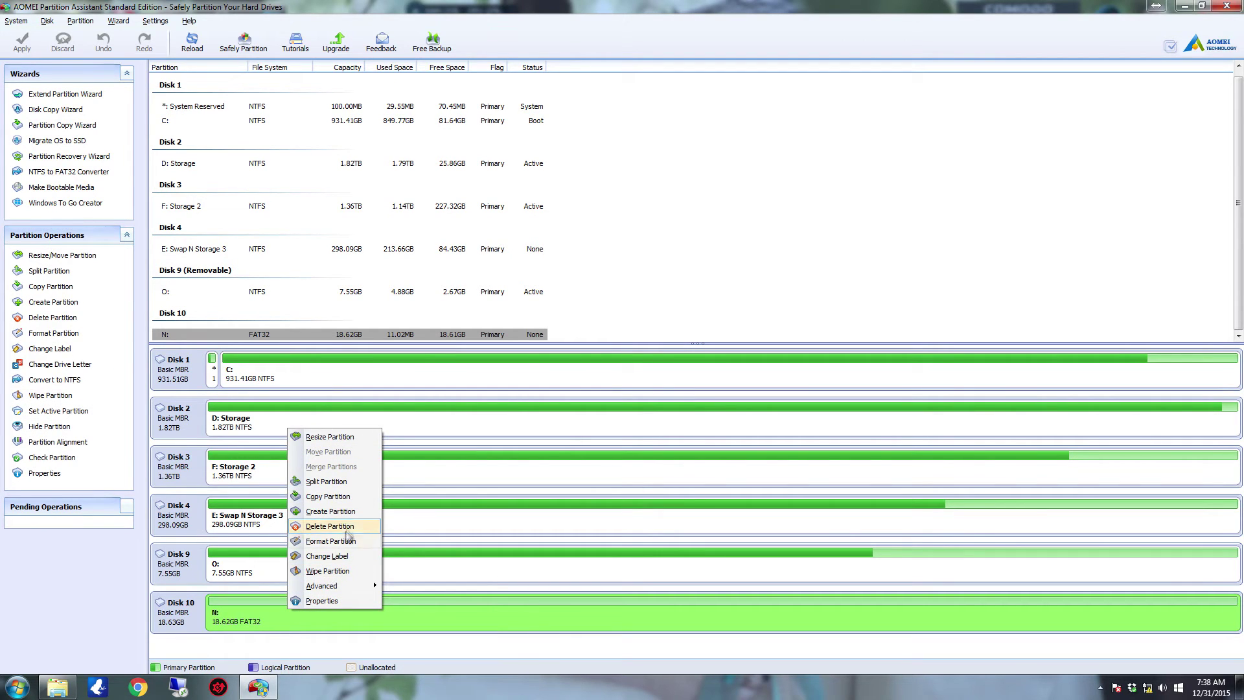
pyautogui.click(329, 541)
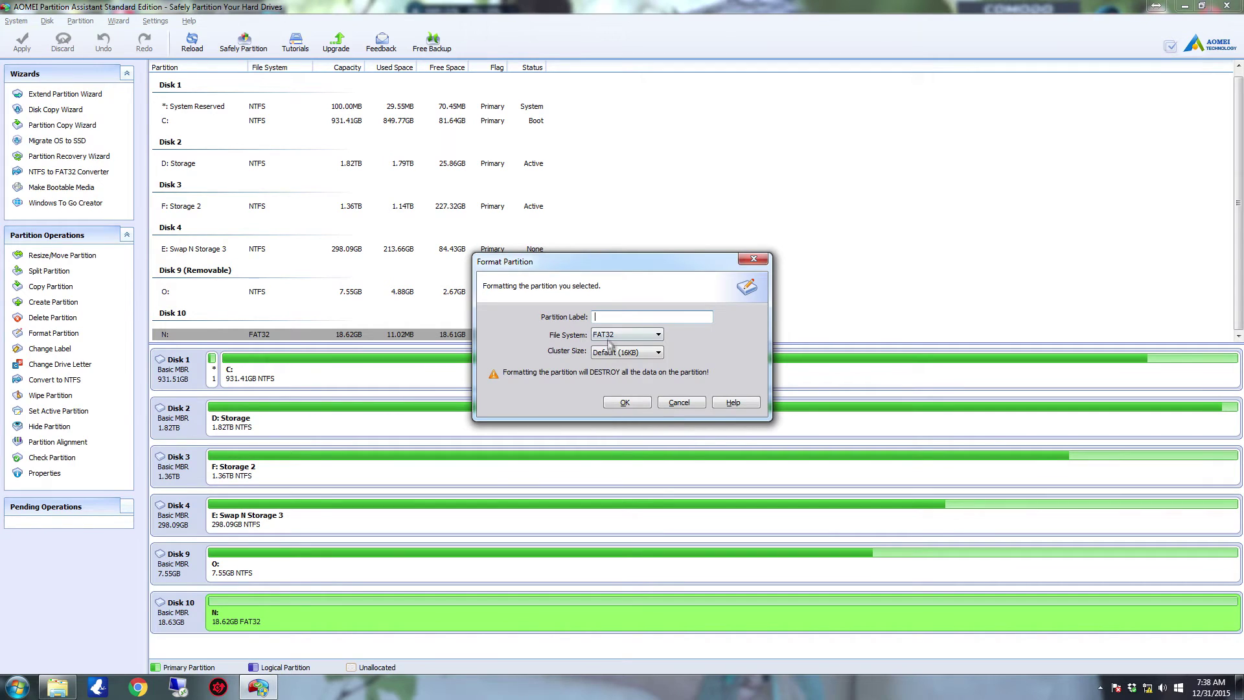
pyautogui.click(648, 334)
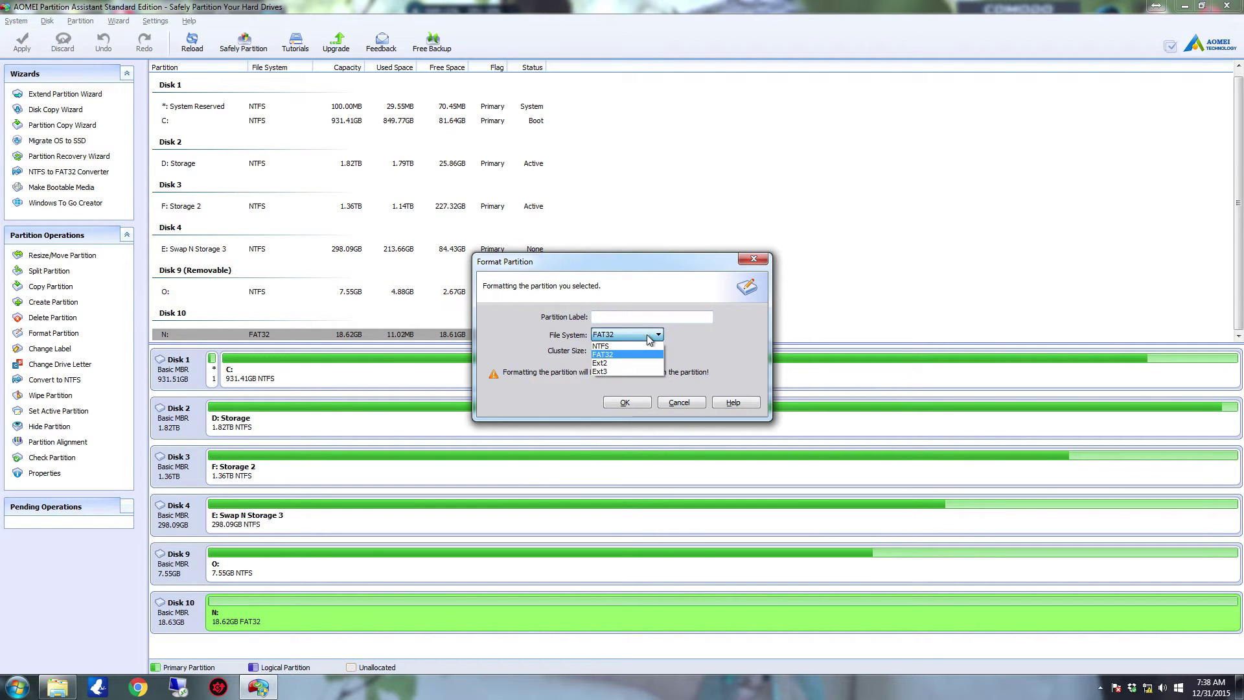
pyautogui.click(641, 334)
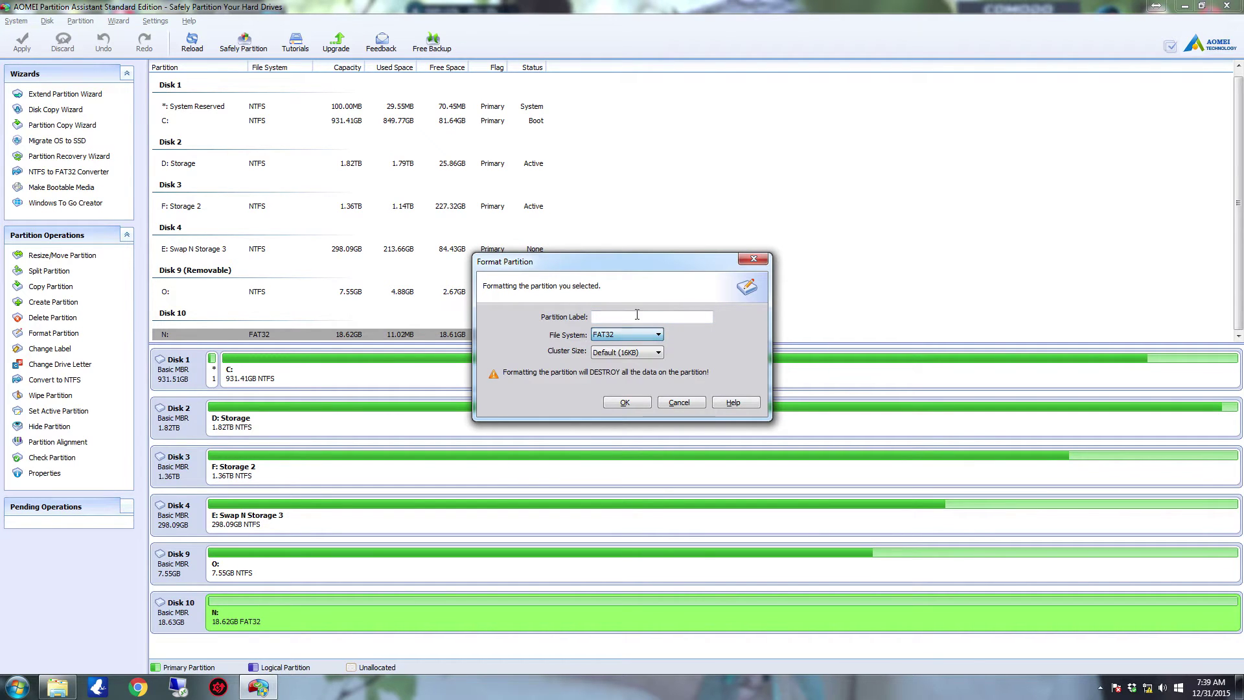
pyautogui.click(685, 403)
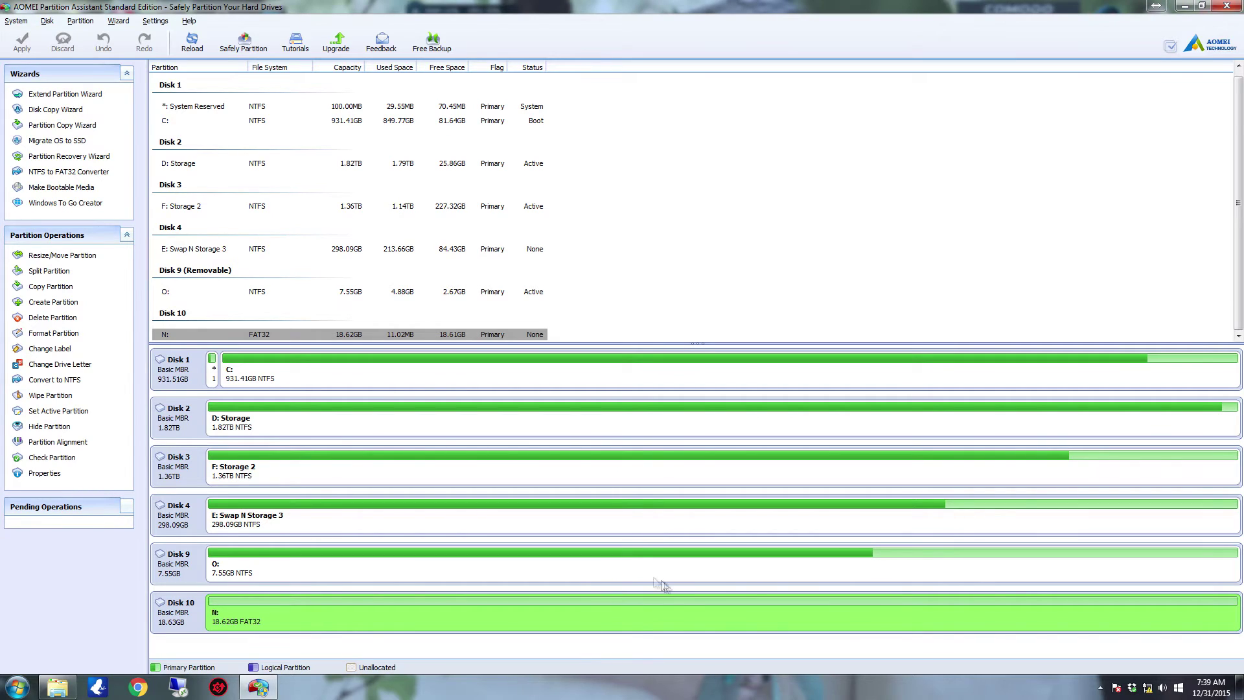
# - Delete the FAT32 N: partition on Disk 10 with the quick method and apply the pending deletion
pyautogui.rightClick(309, 613)
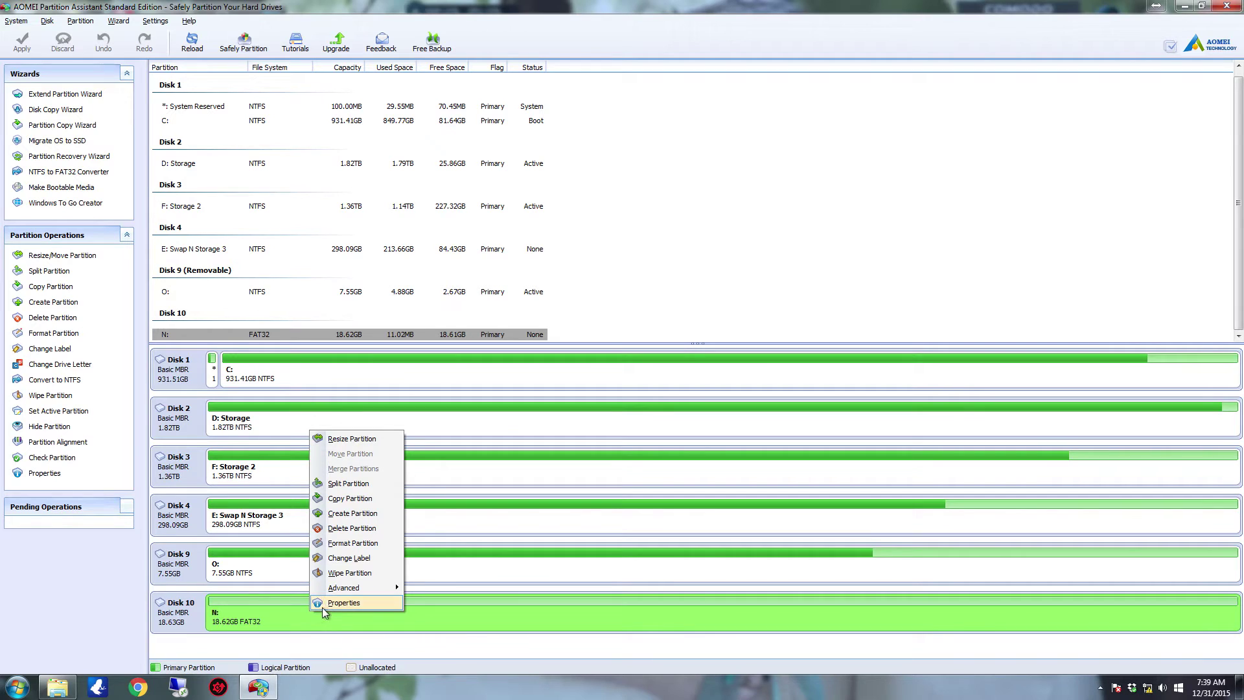
pyautogui.click(370, 529)
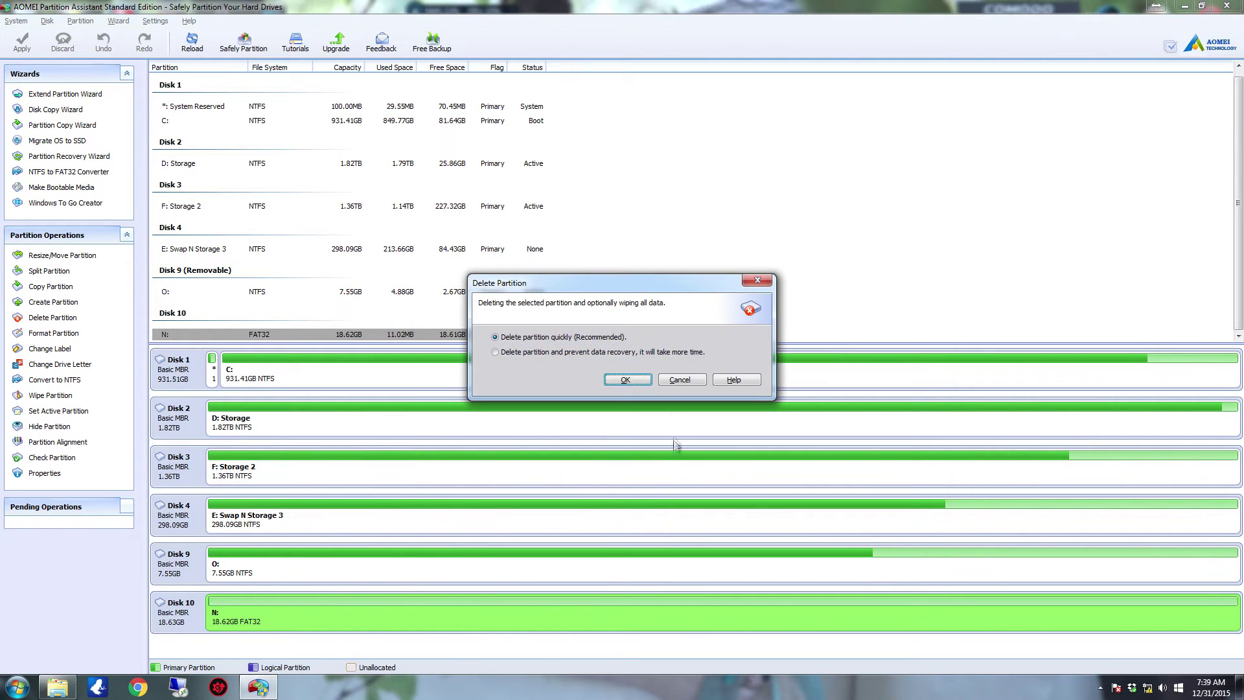
pyautogui.click(632, 381)
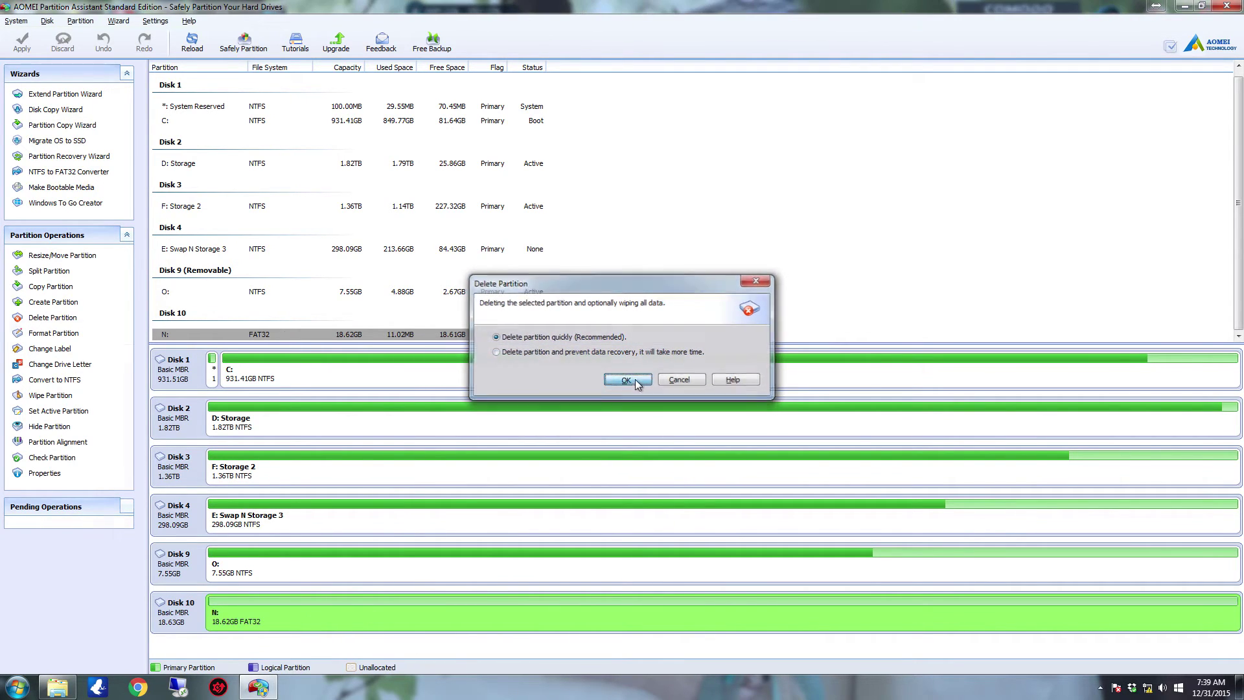
pyautogui.click(22, 42)
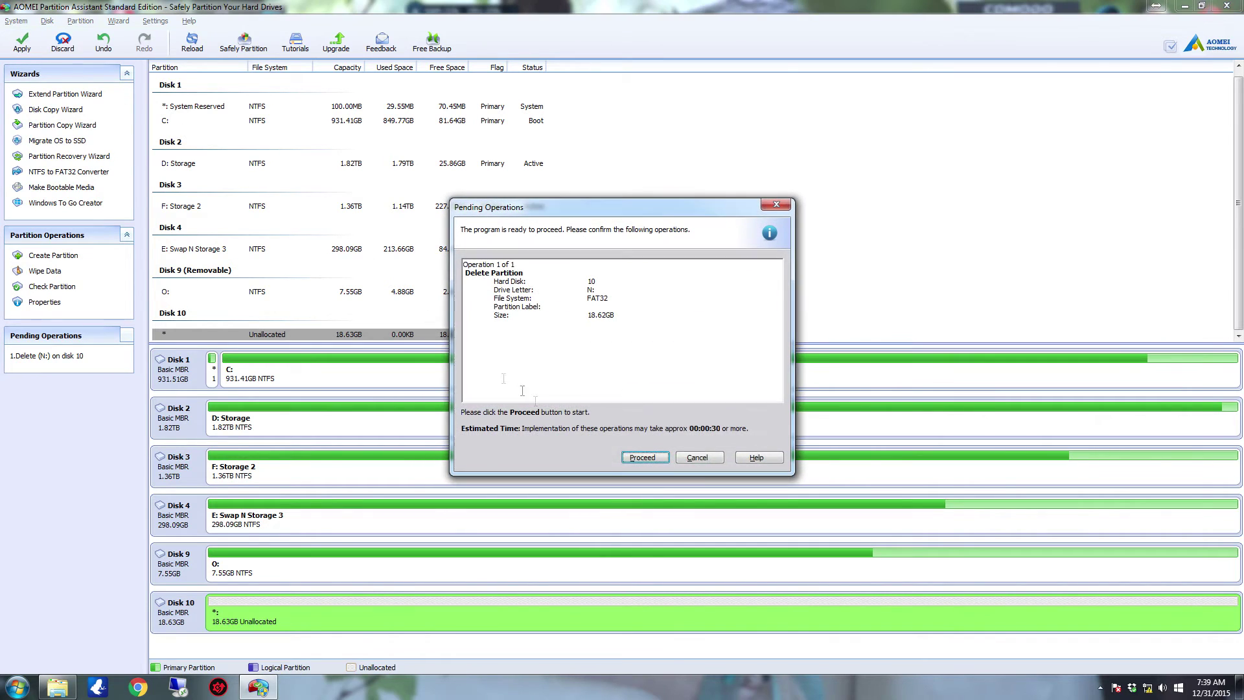
pyautogui.click(644, 457)
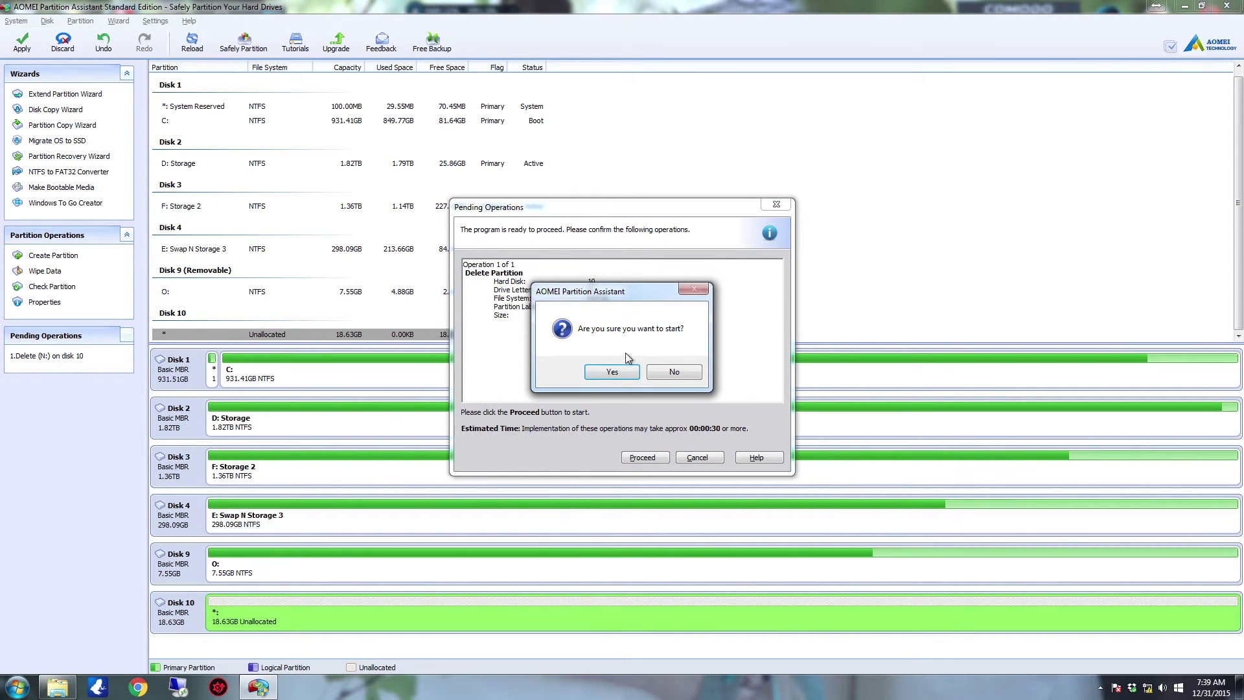
pyautogui.click(613, 375)
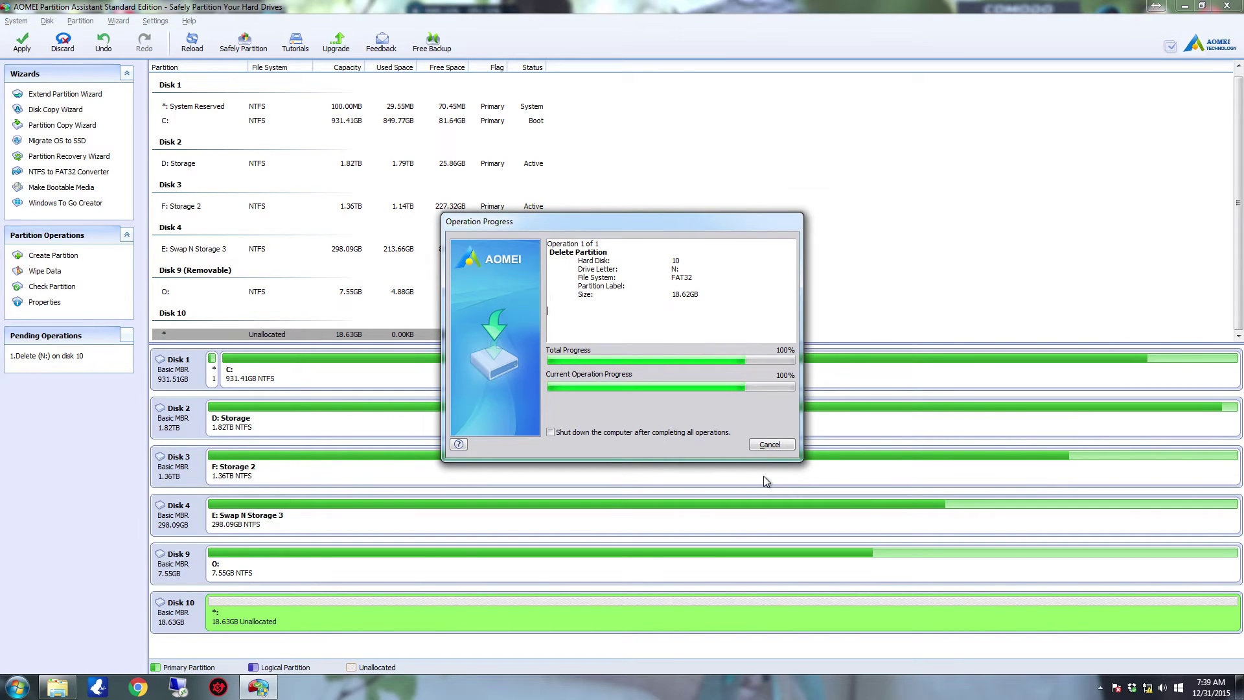
pyautogui.click(619, 376)
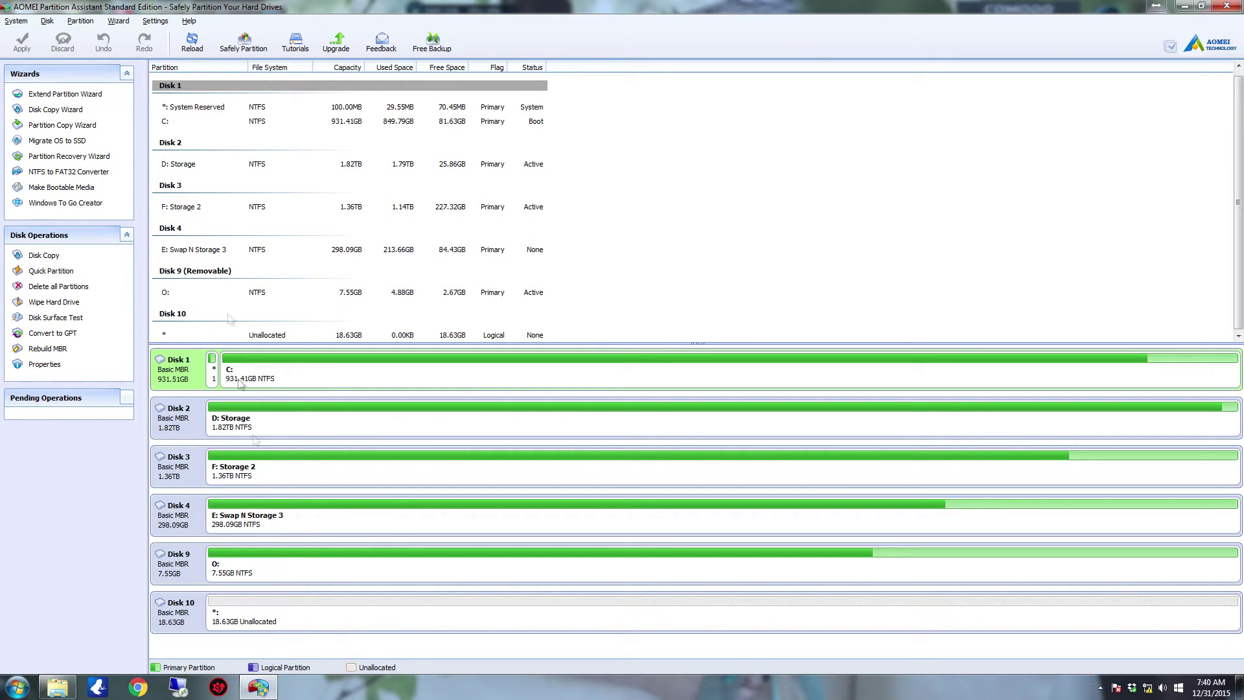
# - Start the Disk Copy Wizard with the Copy Disk Quickly method and choose Disk 9 as the source
pyautogui.click(47, 111)
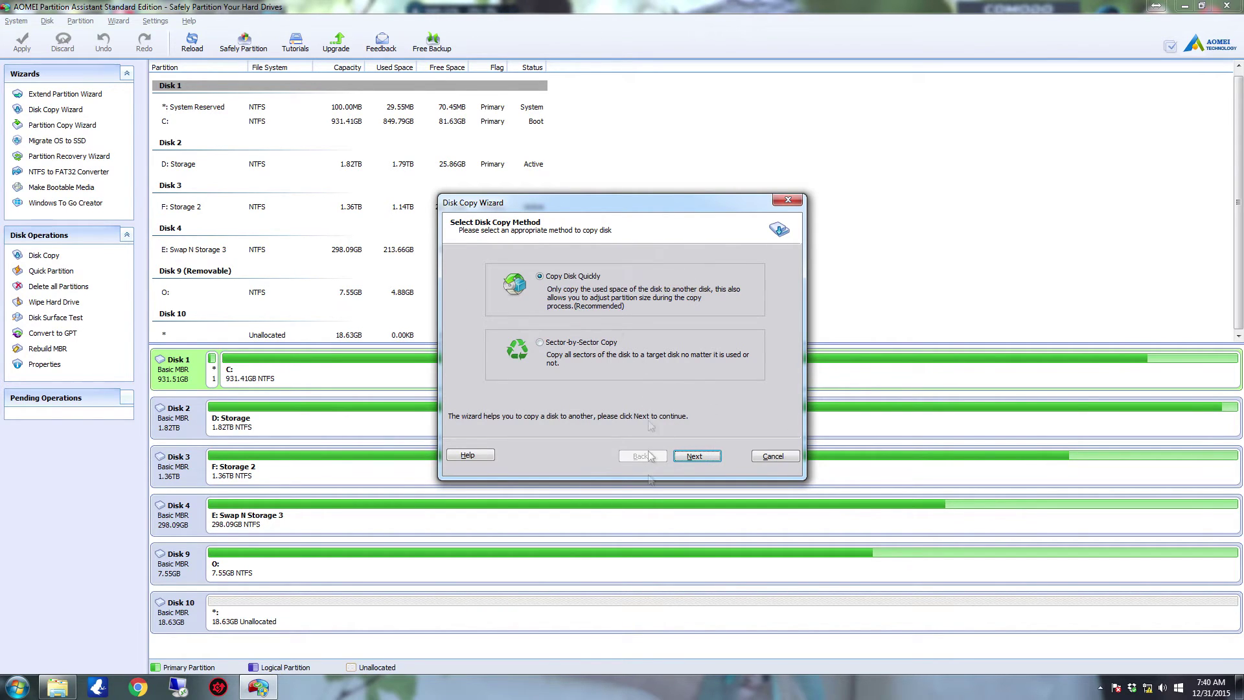
pyautogui.click(696, 456)
pyautogui.scroll(-2, 706, 371)
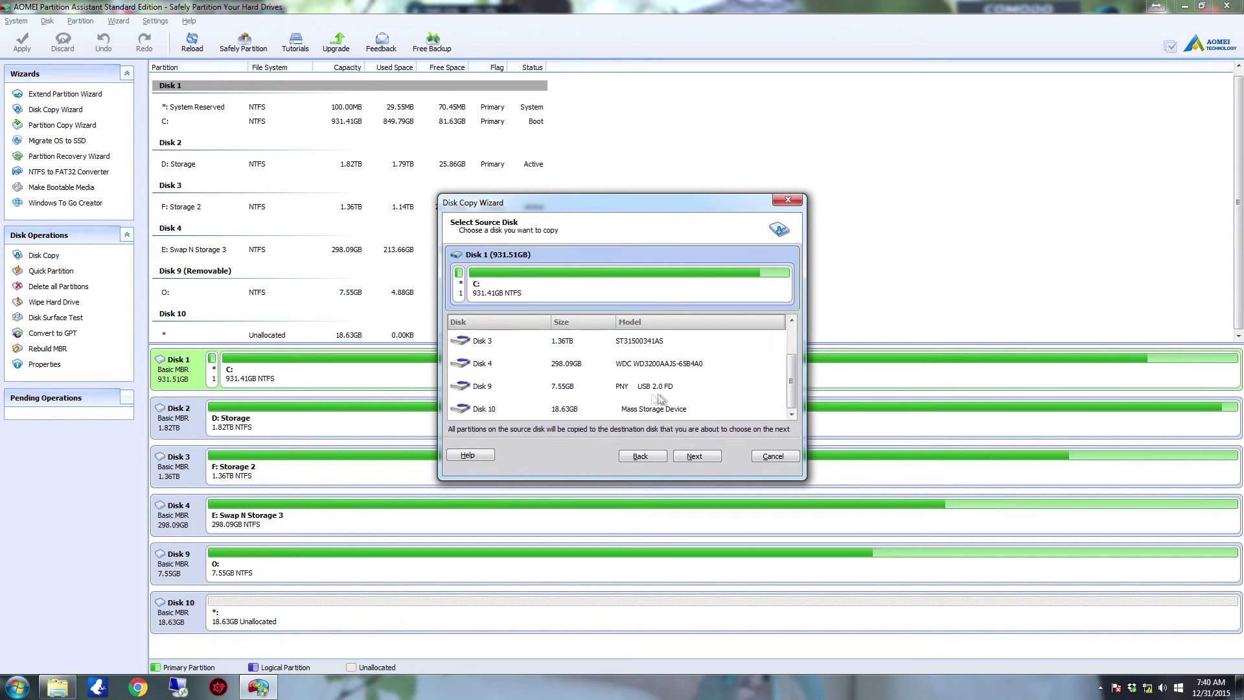
pyautogui.click(573, 389)
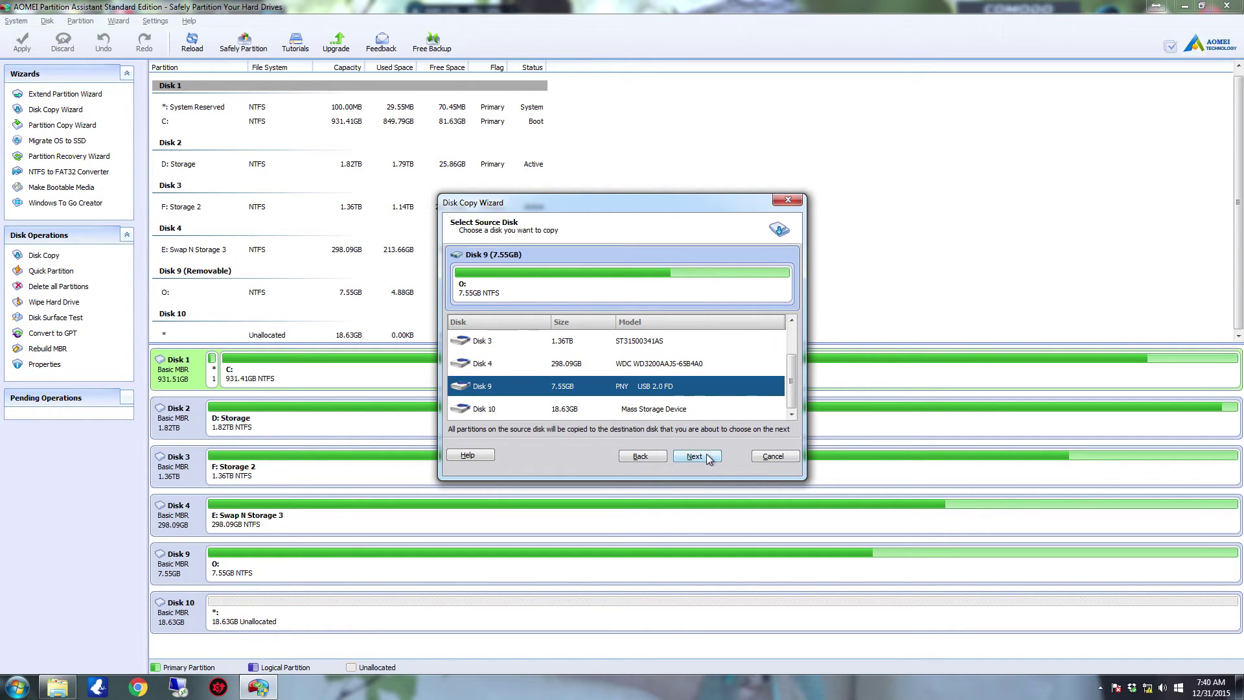
pyautogui.click(694, 456)
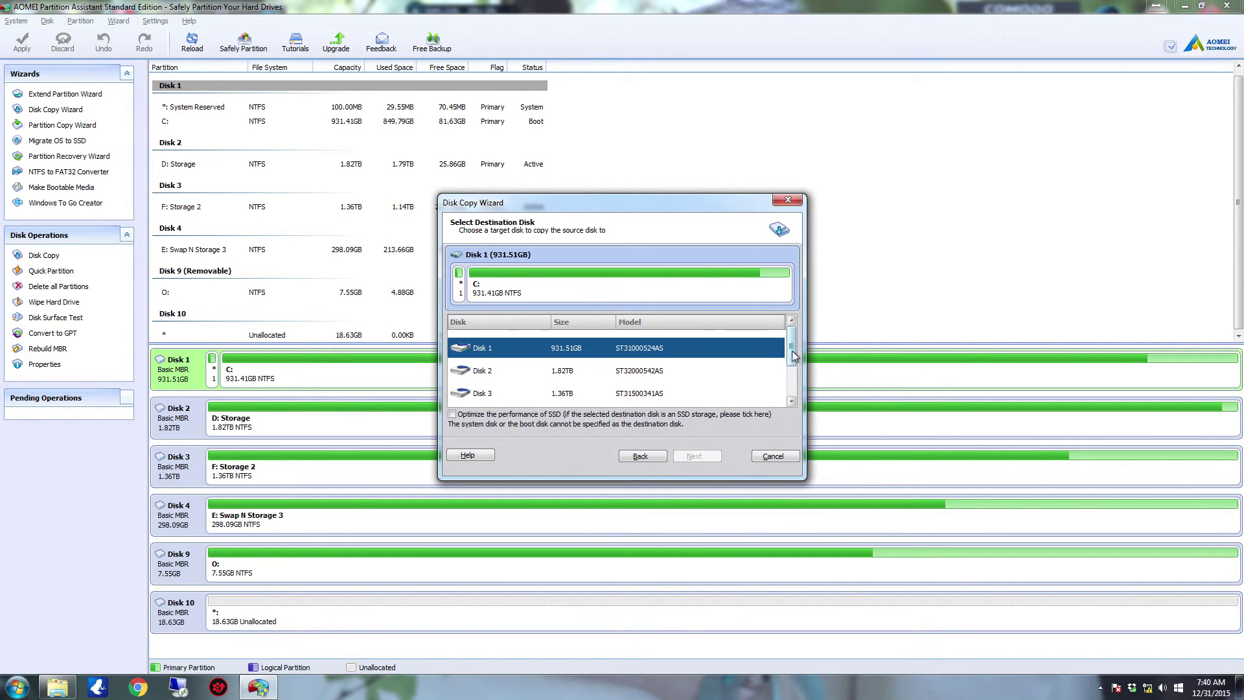
# - Choose Disk 10 as the copy destination, fit partitions to the entire disk, and finish the wizard
pyautogui.moveTo(794, 356); pyautogui.dragTo(795, 388)
pyautogui.click(579, 396)
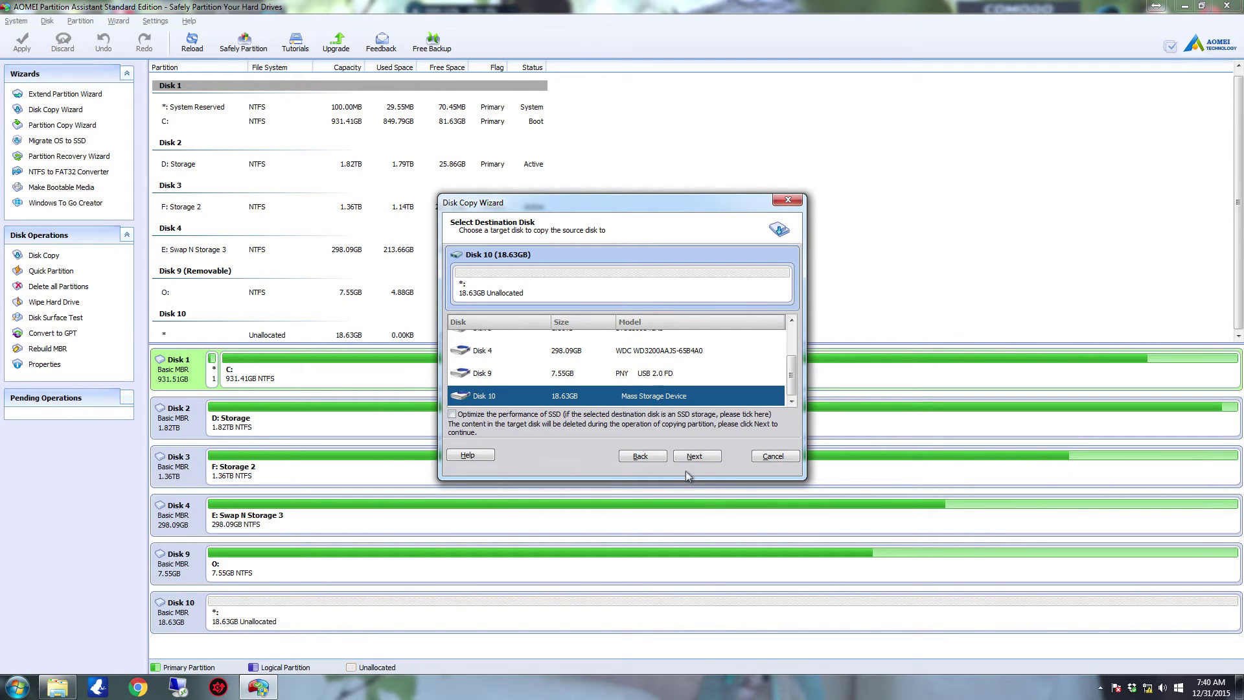
pyautogui.click(694, 456)
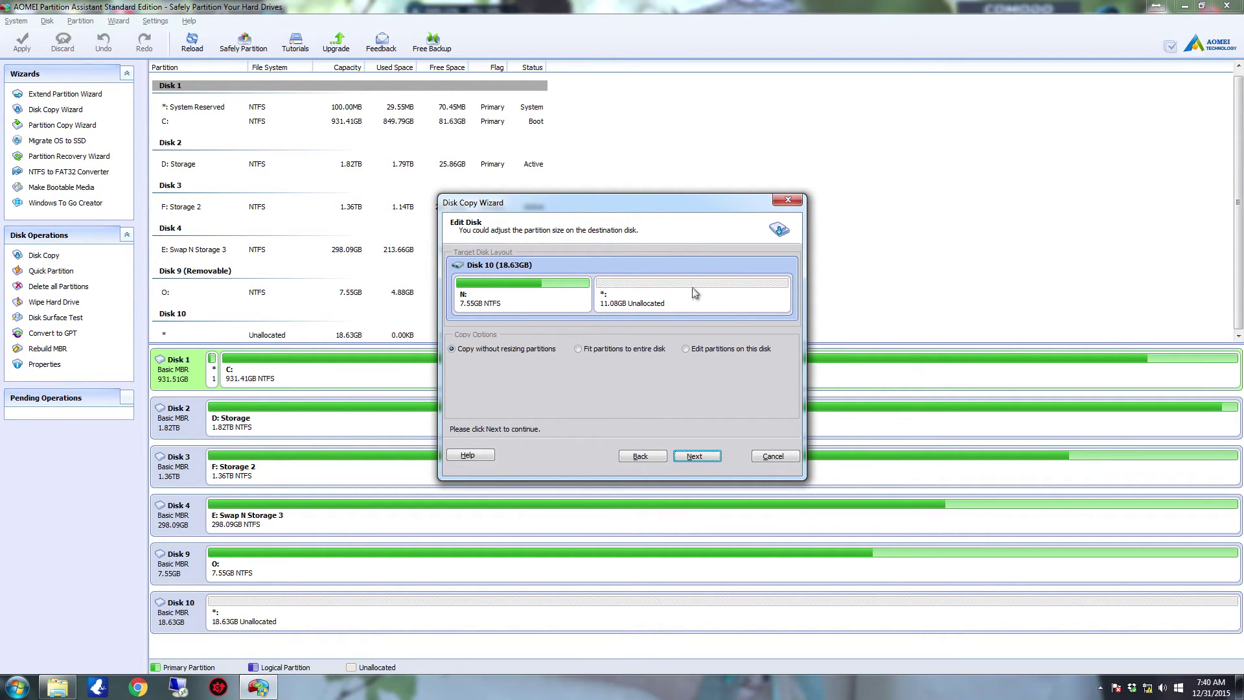
pyautogui.click(579, 350)
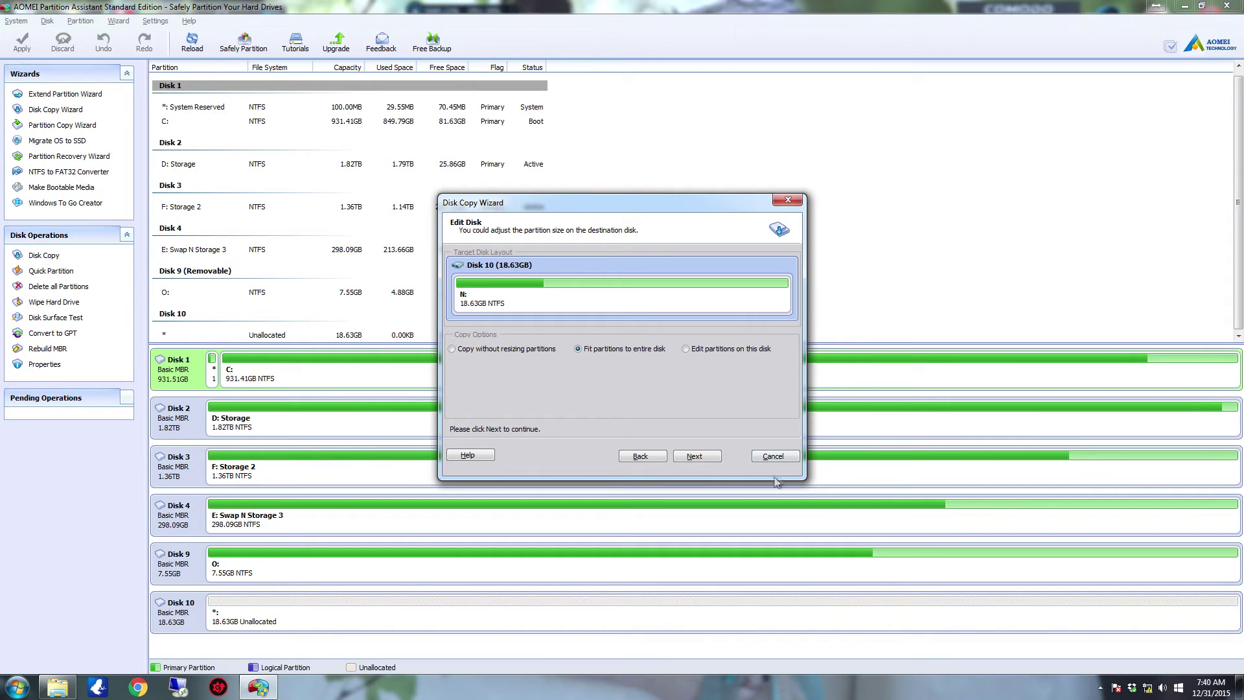
pyautogui.click(703, 457)
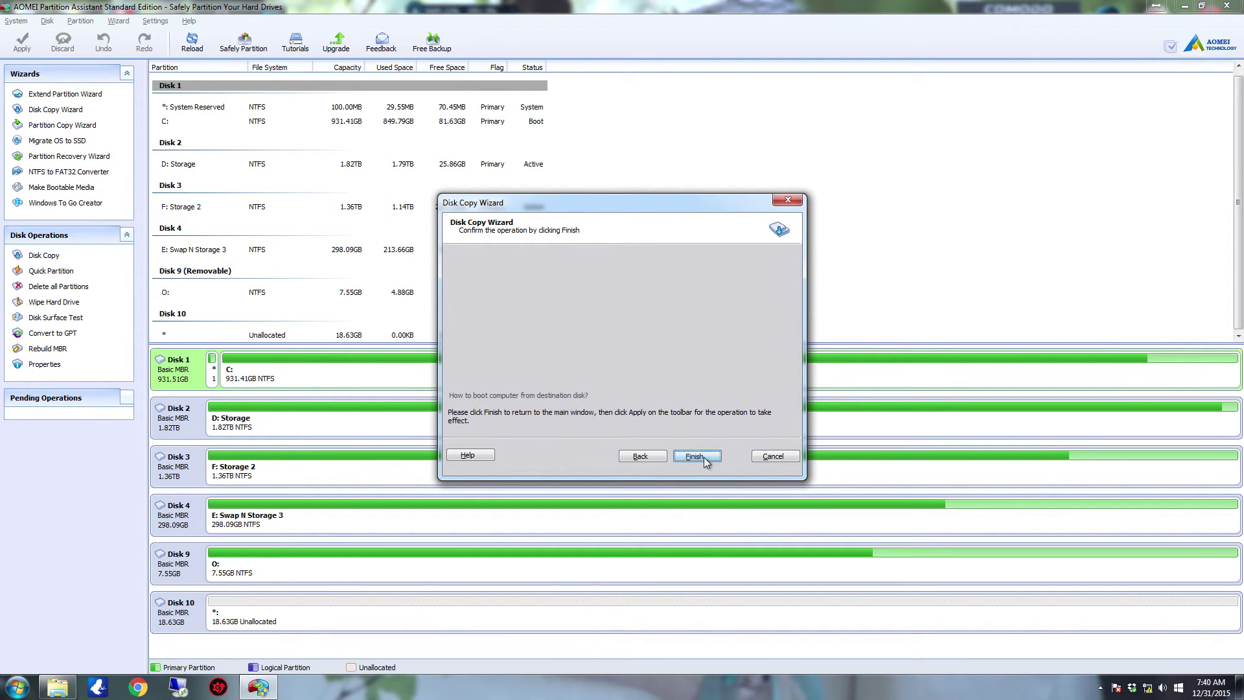
pyautogui.click(695, 457)
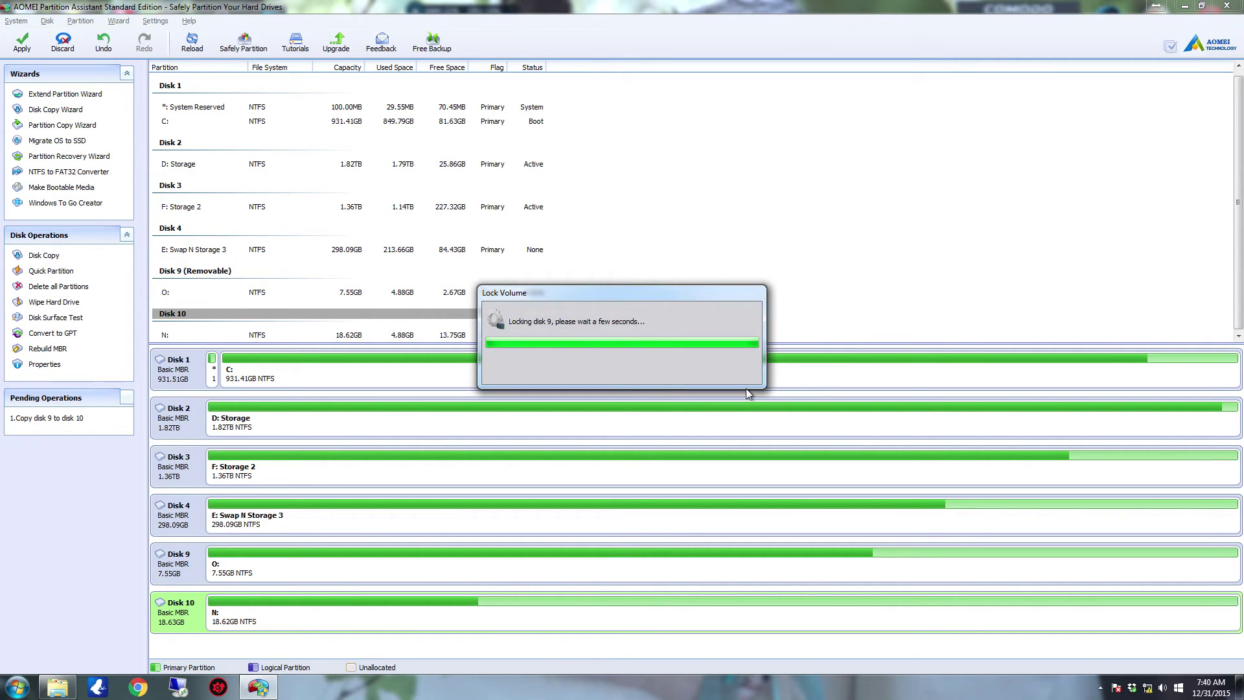
# - Apply the pending copy of Disk 9 to Disk 10 and acknowledge its completion
pyautogui.click(646, 458)
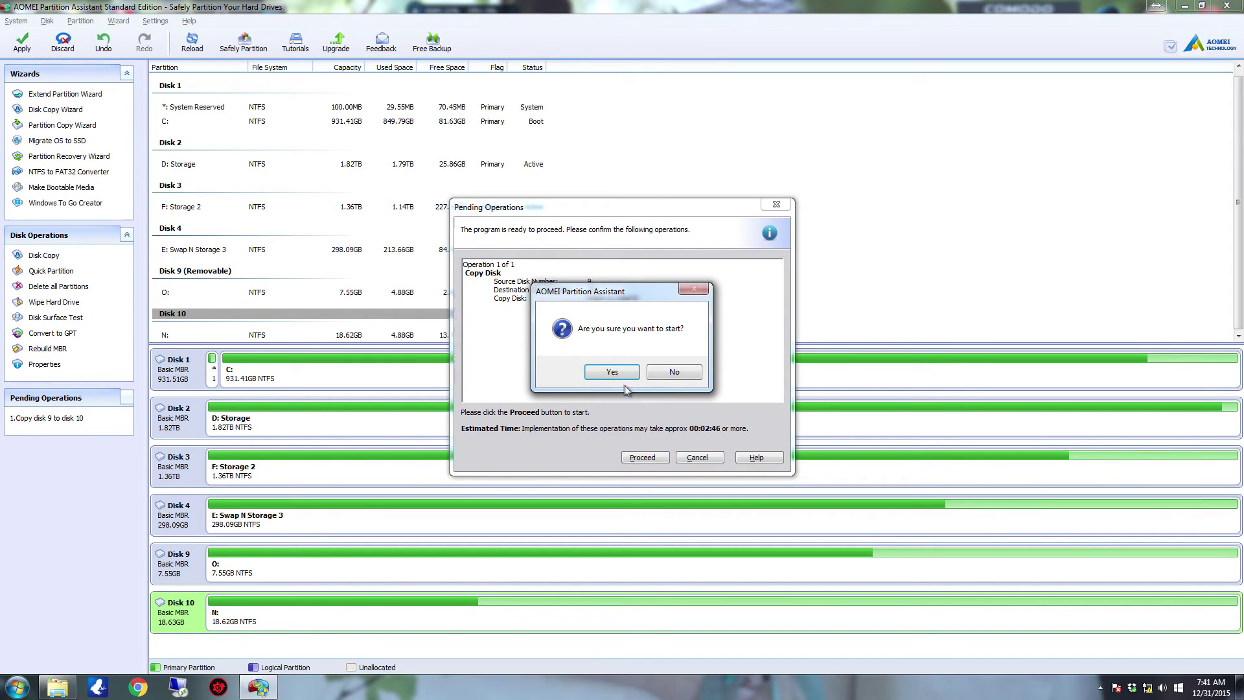
pyautogui.click(613, 373)
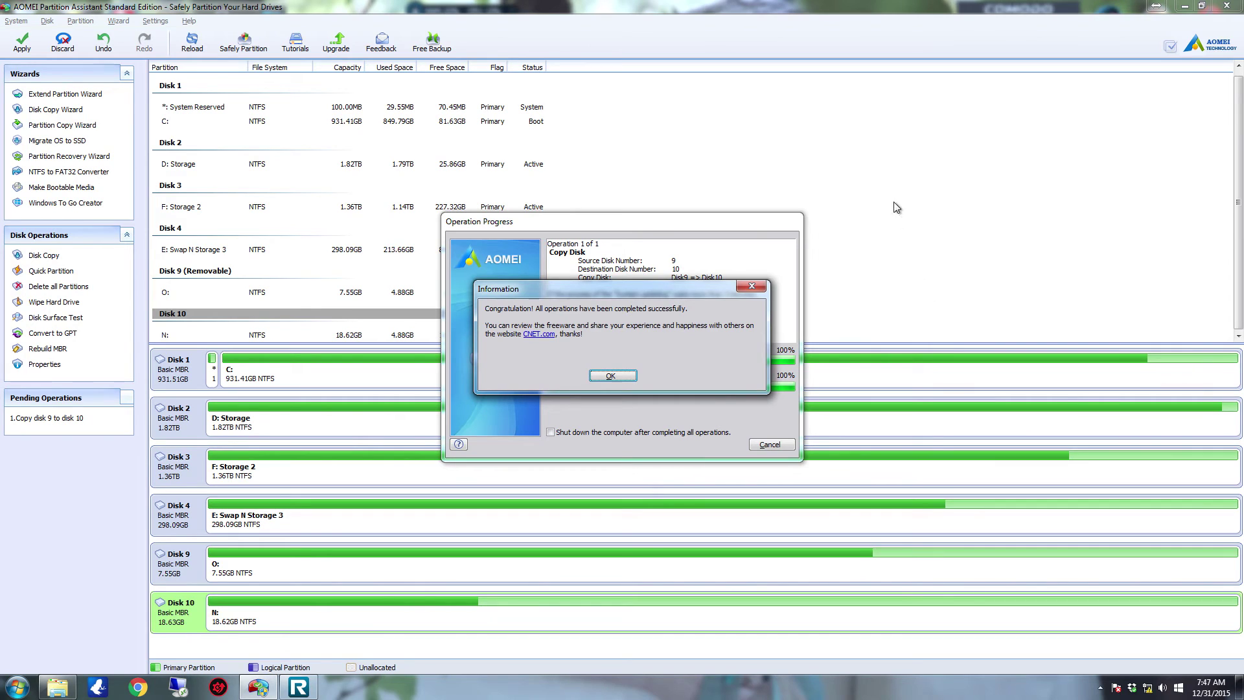
pyautogui.click(612, 376)
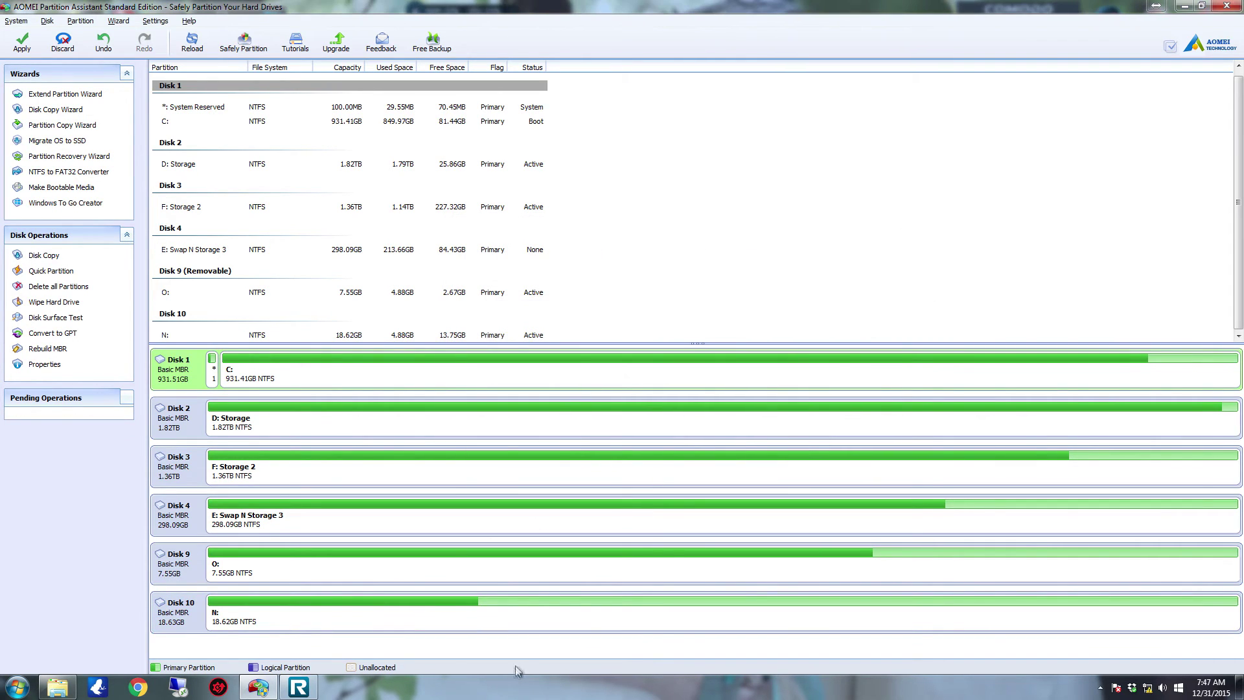
# - Compare the N: partition on Disk 10 with O: on Disk 9 and view the Windows To Go Creator's USB drive options without proceeding
pyautogui.click(334, 622)
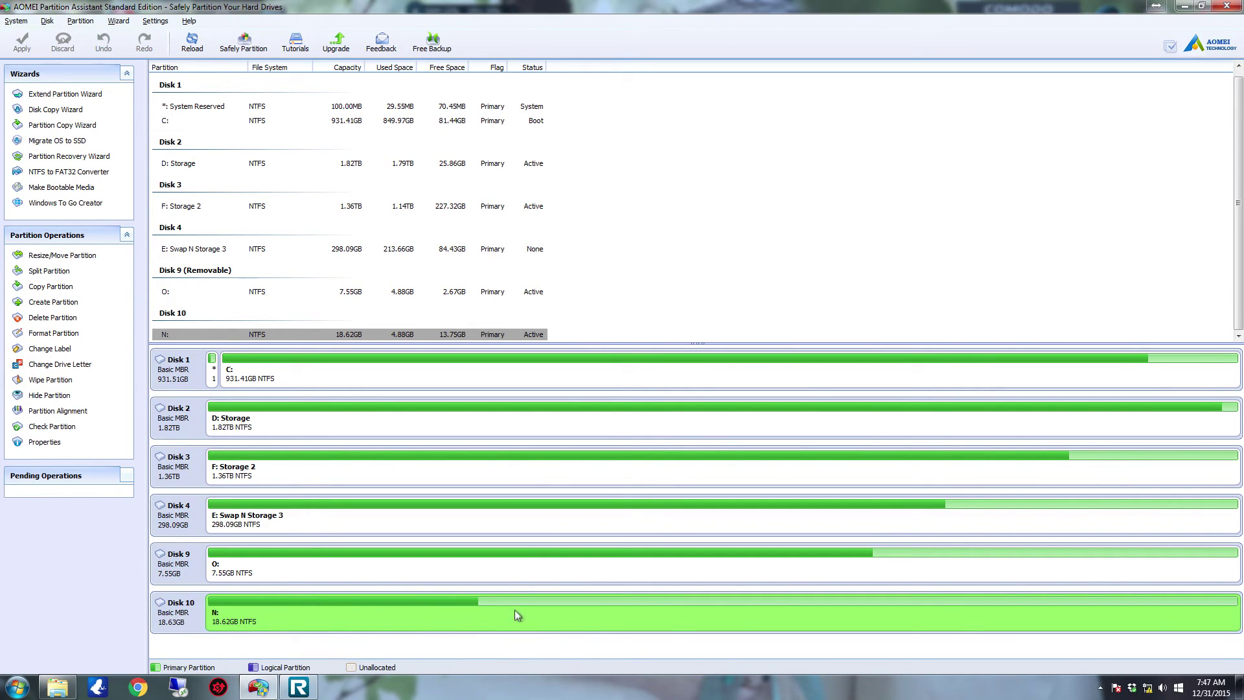
pyautogui.click(475, 569)
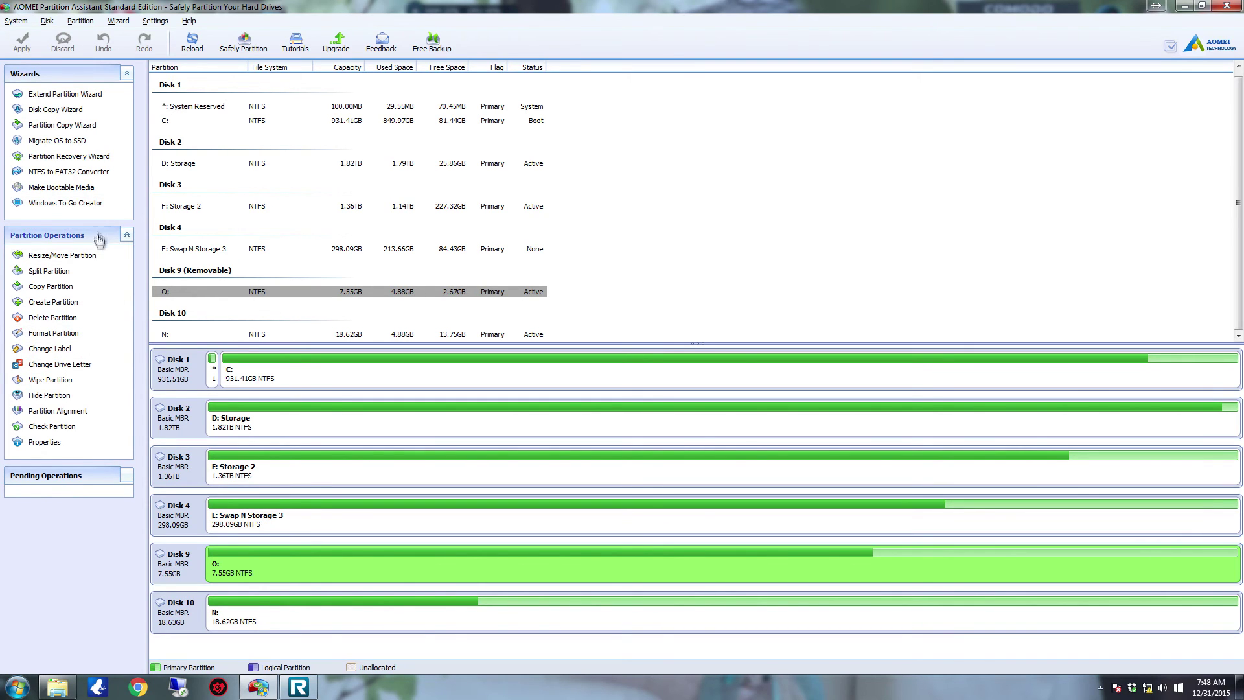
pyautogui.click(90, 205)
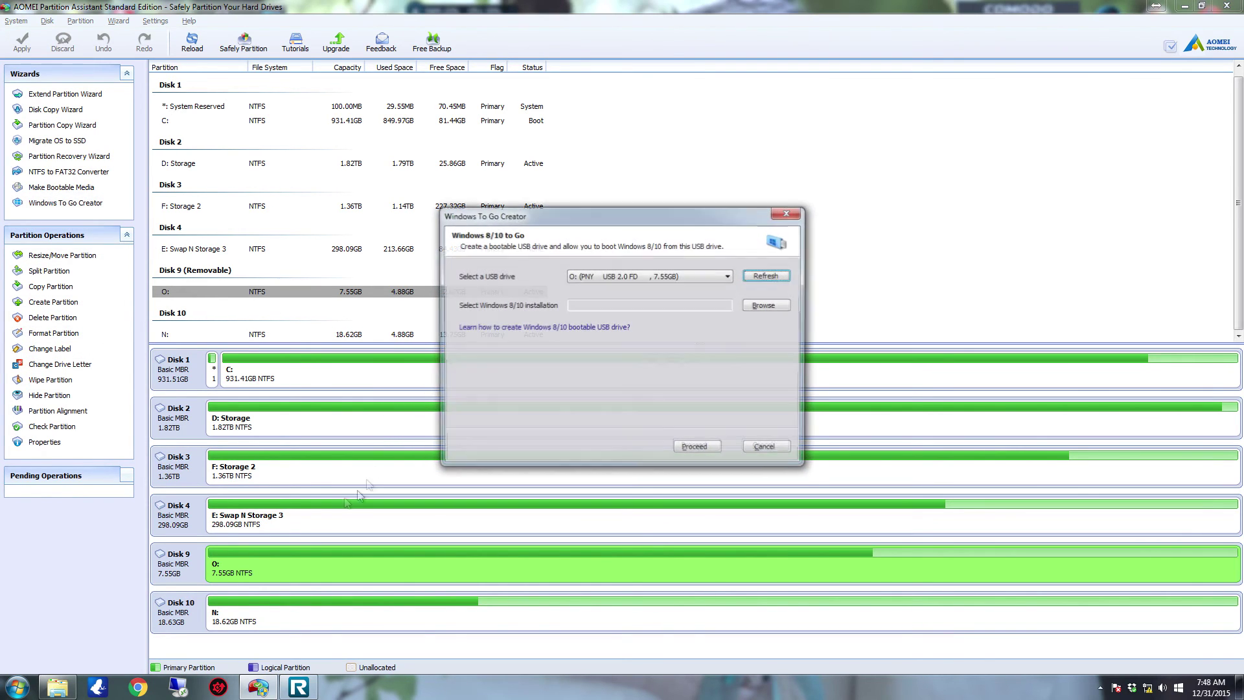
pyautogui.click(681, 278)
pyautogui.click(682, 286)
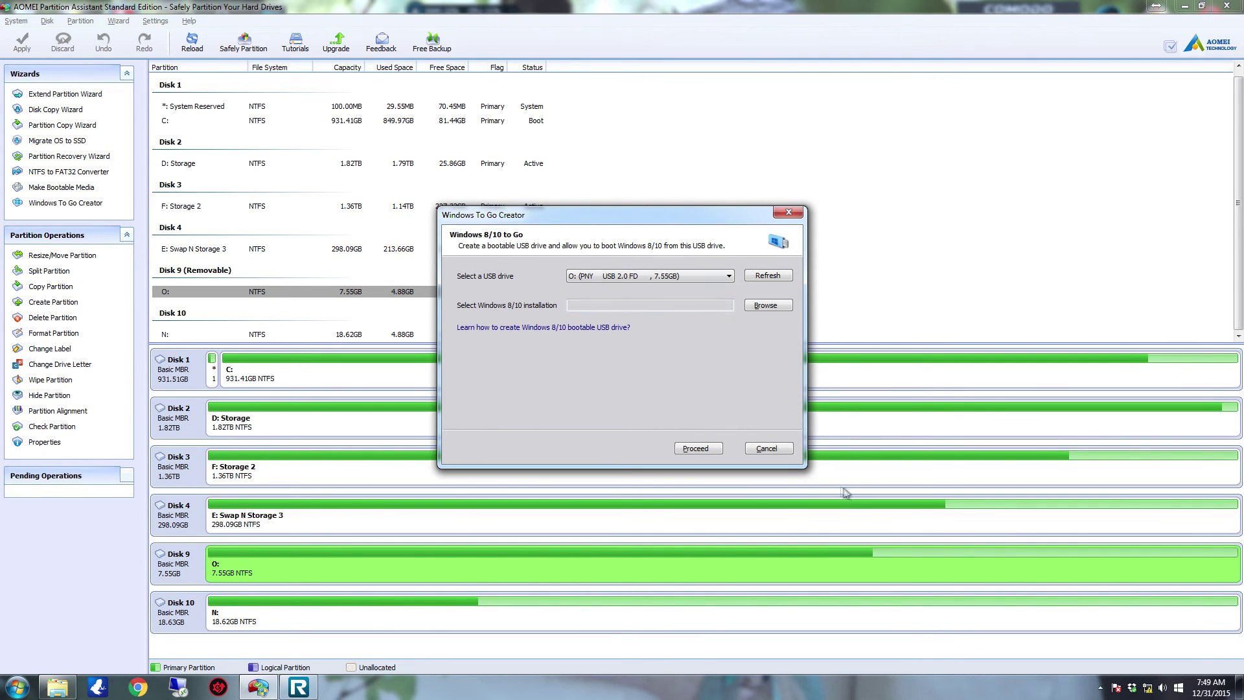
pyautogui.click(789, 213)
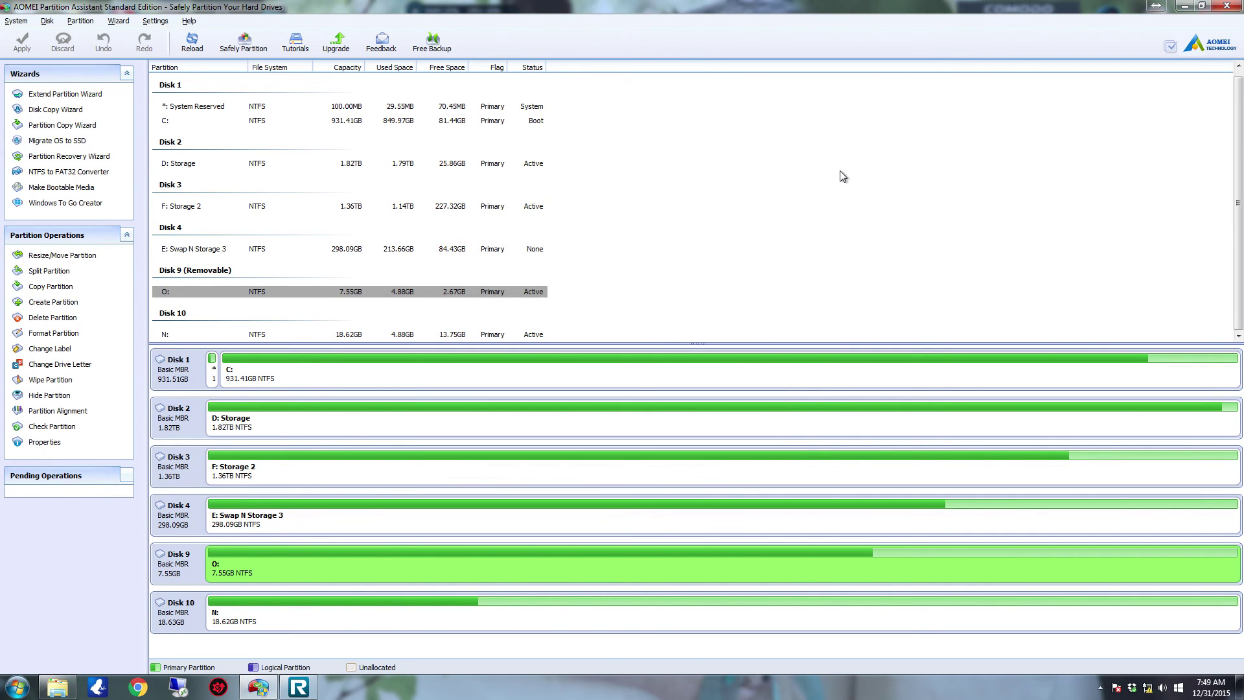